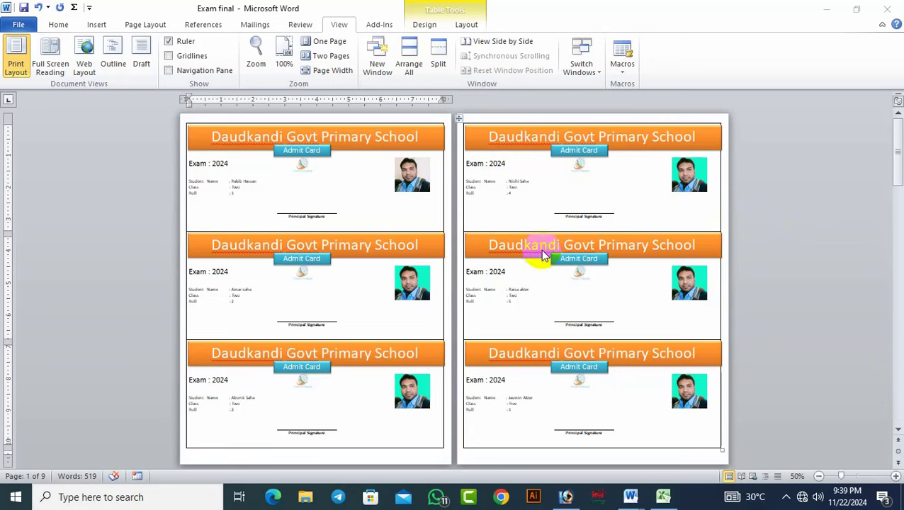
# Step: Look through the finished admit cards in the Exam final document, close it without saving, and refresh the desktop
pyautogui.scroll(-2, 542, 261)
pyautogui.scroll(-10, 544, 264)
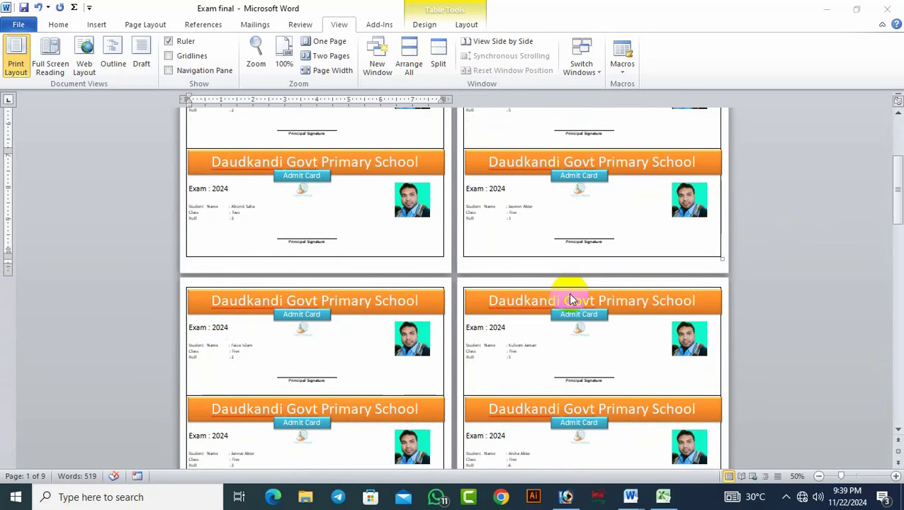
pyautogui.scroll(-12, 584, 312)
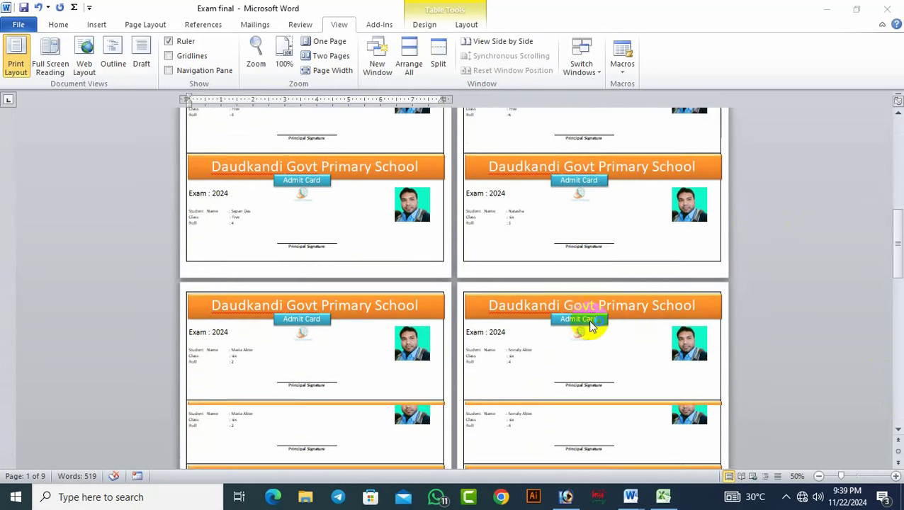
pyautogui.scroll(2, 608, 361)
pyautogui.scroll(3, 656, 378)
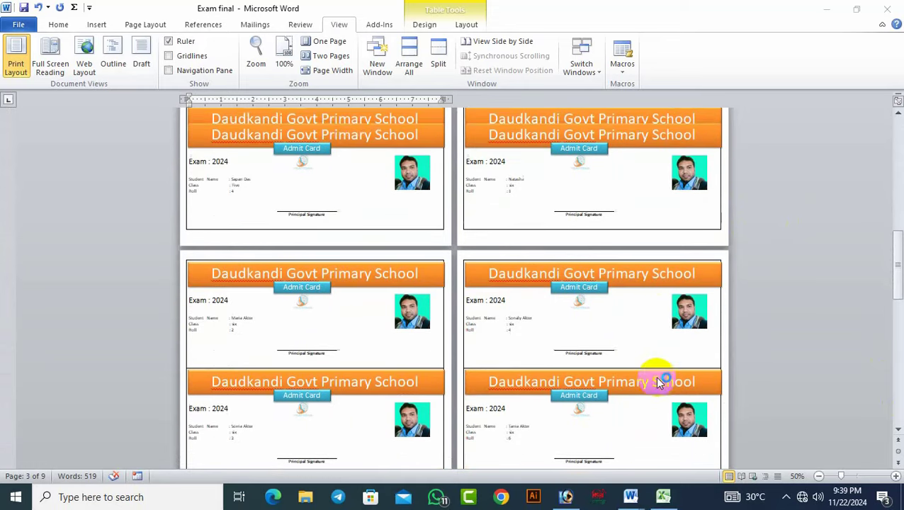
pyautogui.scroll(1, 656, 383)
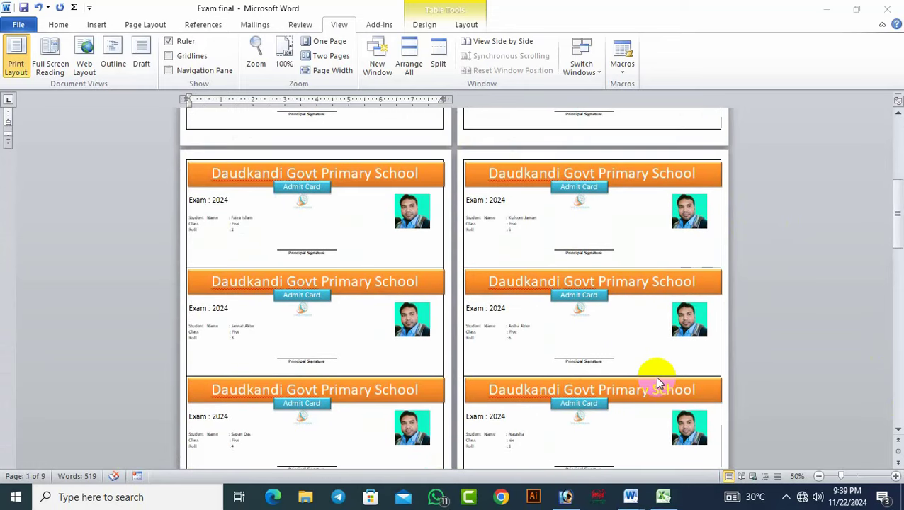
pyautogui.click(886, 9)
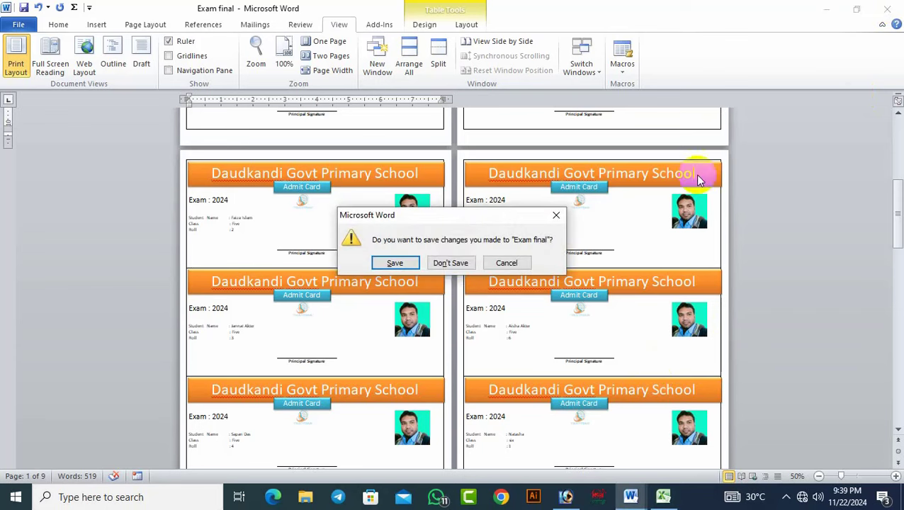
pyautogui.click(453, 263)
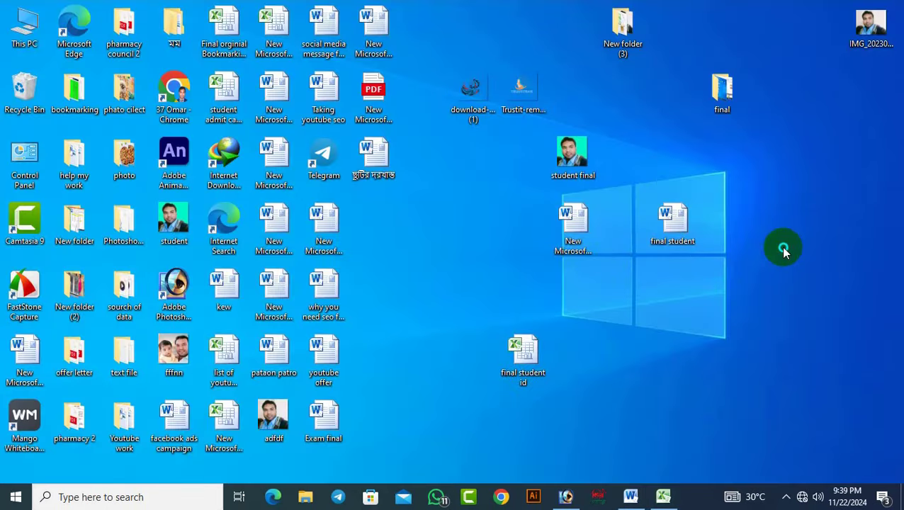
pyautogui.rightClick(783, 252)
pyautogui.click(763, 289)
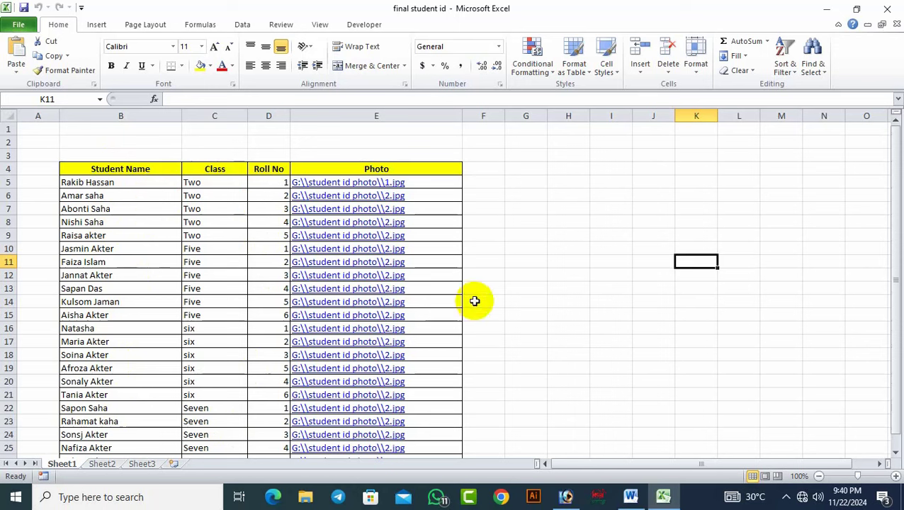
# Step: Minimize the student workbook and create a Word document on the desktop named "Sutdent Admit card"
pyautogui.click(826, 6)
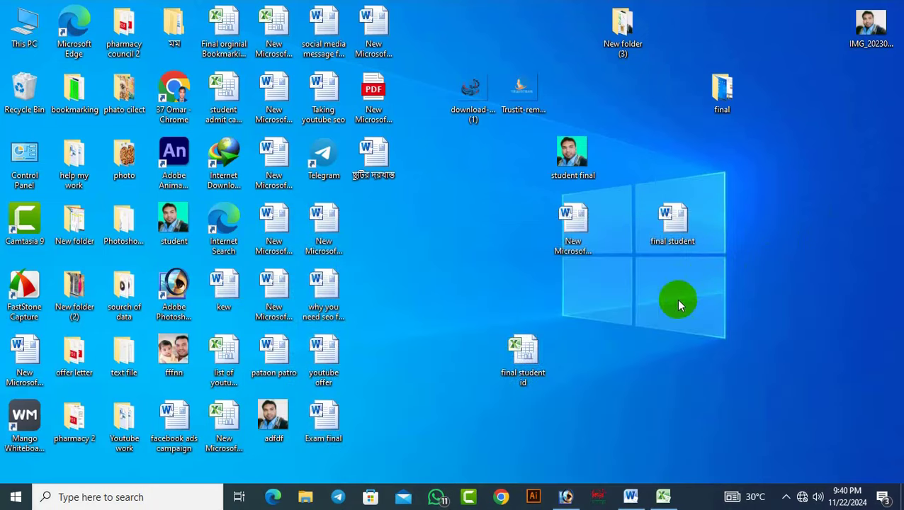
pyautogui.rightClick(711, 275)
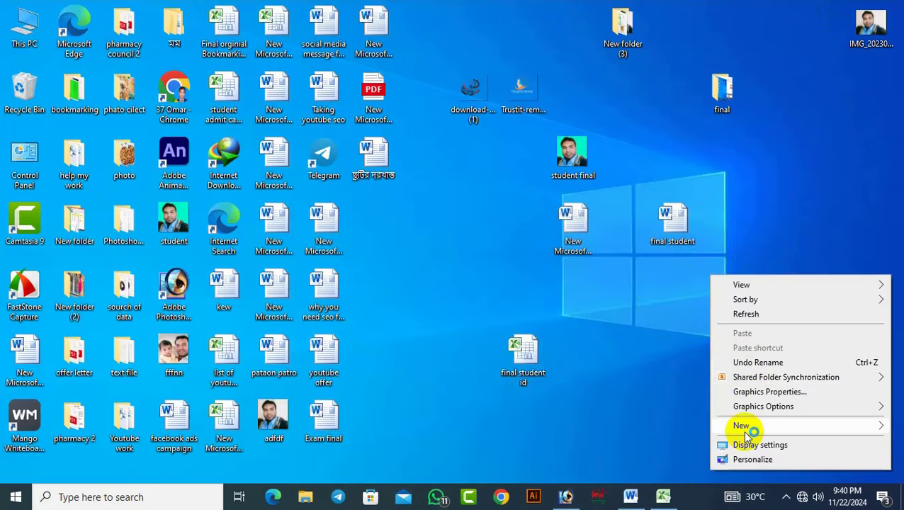
pyautogui.moveTo(744, 425)
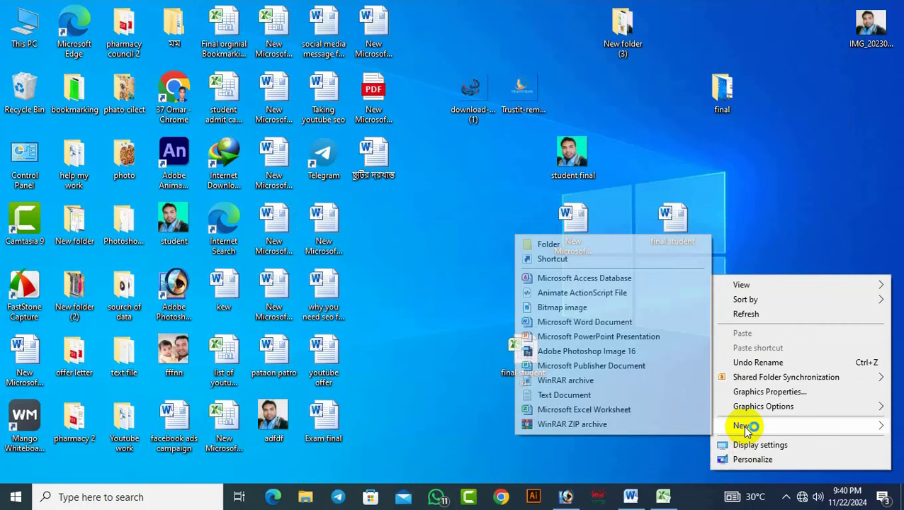
pyautogui.click(560, 323)
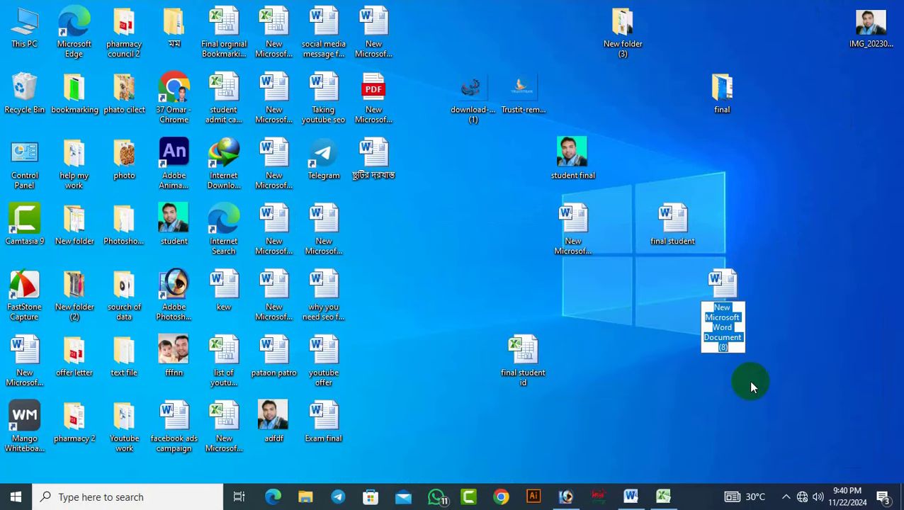
pyautogui.write('Su')
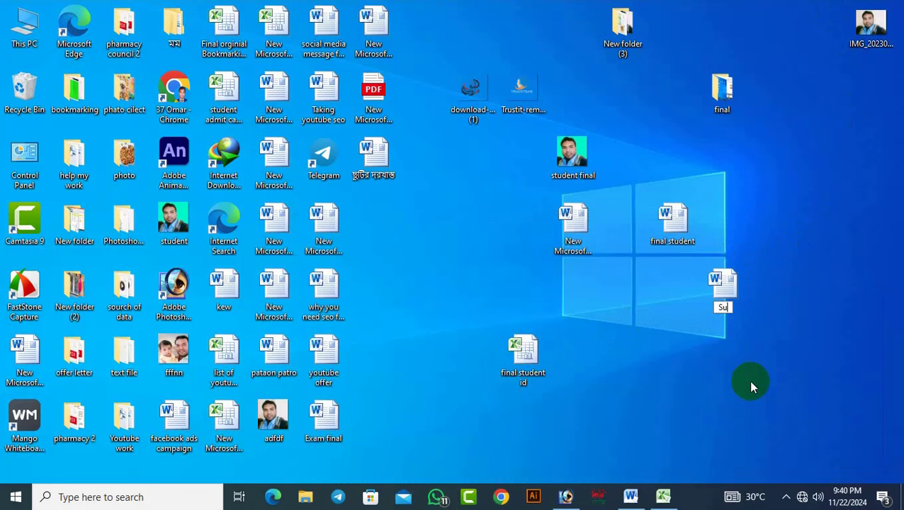
pyautogui.write('tdent Adn')
pyautogui.press('BackSpace')
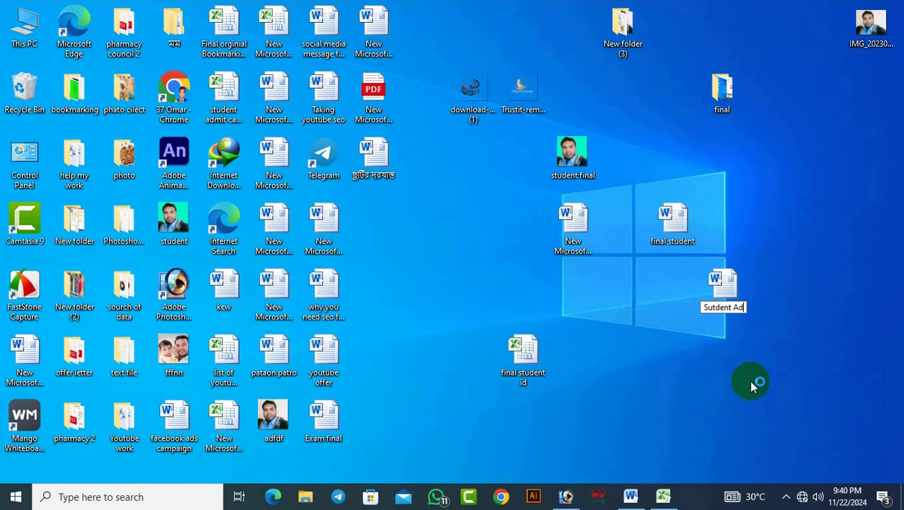
pyautogui.write('mit c')
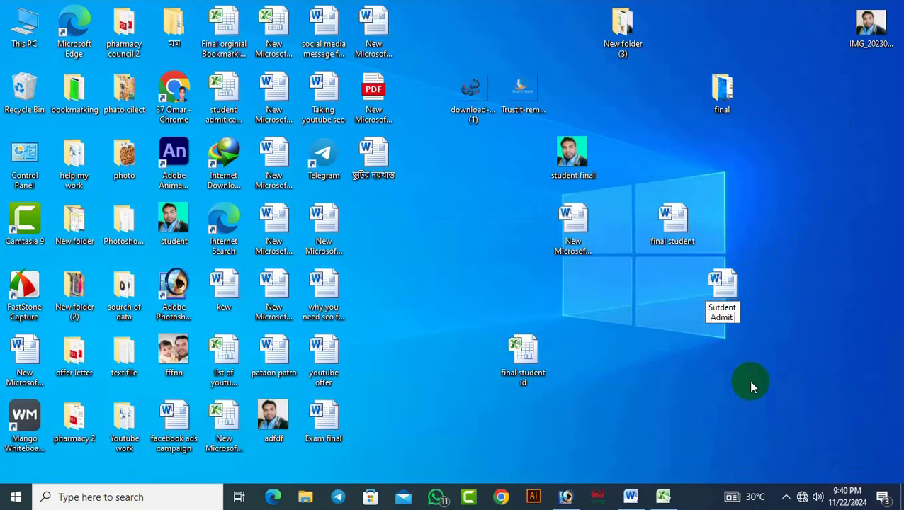
pyautogui.write('ard')
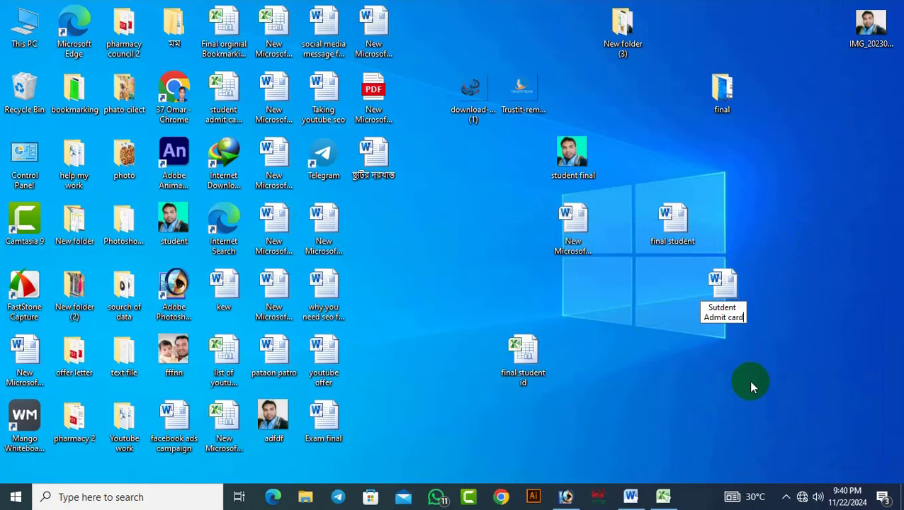
pyautogui.press('Return')
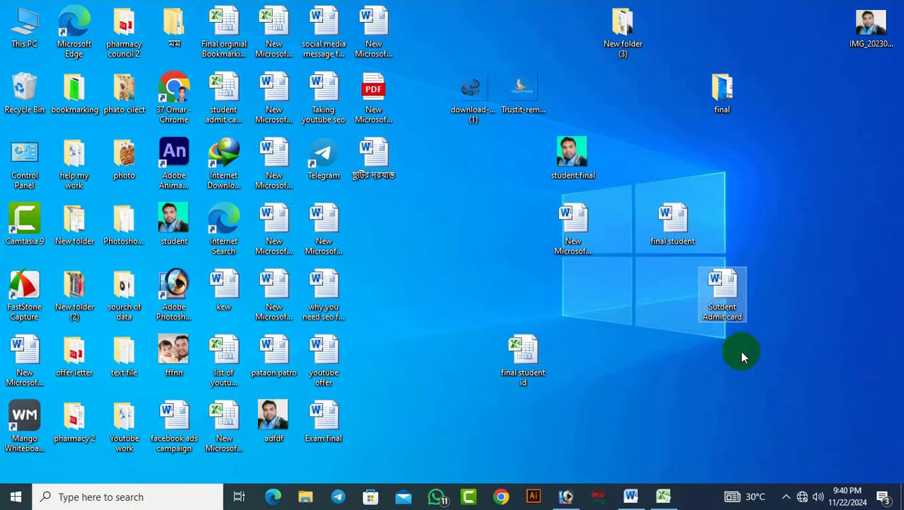
# Step: Open the Sutdent Admit card document in a maximized window at 86% zoom
pyautogui.doubleClick(731, 311)
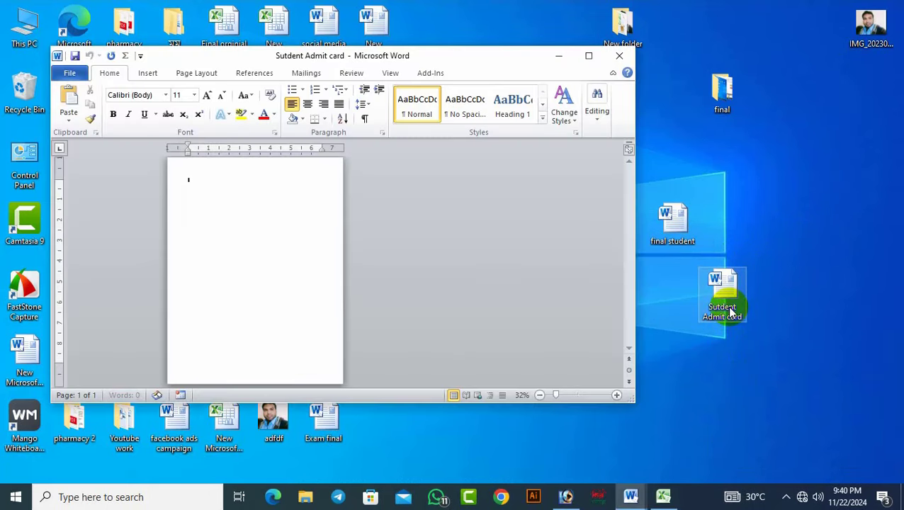
pyautogui.click(587, 52)
pyautogui.moveTo(841, 477); pyautogui.dragTo(854, 477)
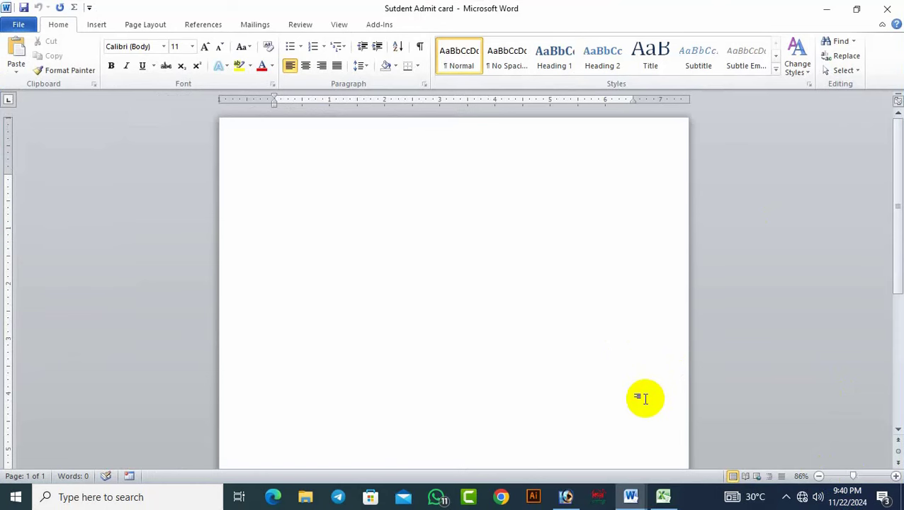
# Step: Switch to the final student id workbook in Excel and view the photo linked in cell E5
pyautogui.moveTo(663, 496)
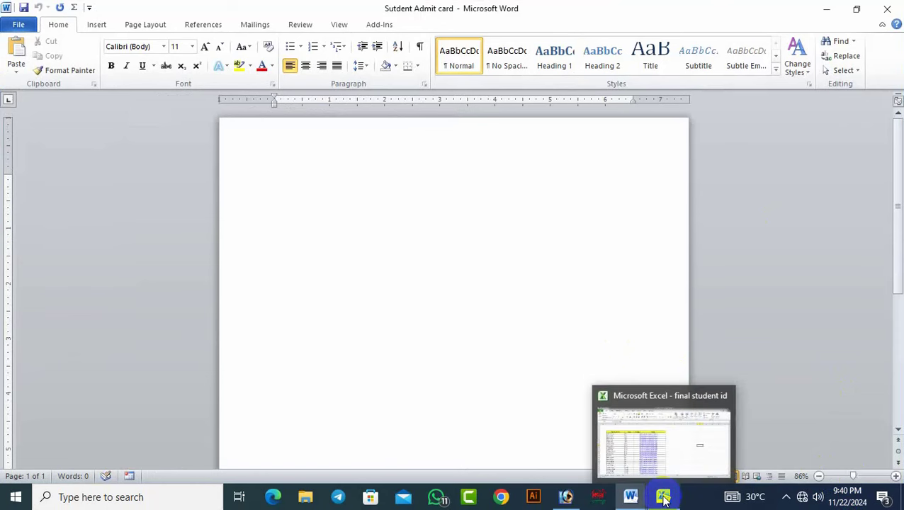
pyautogui.click(664, 454)
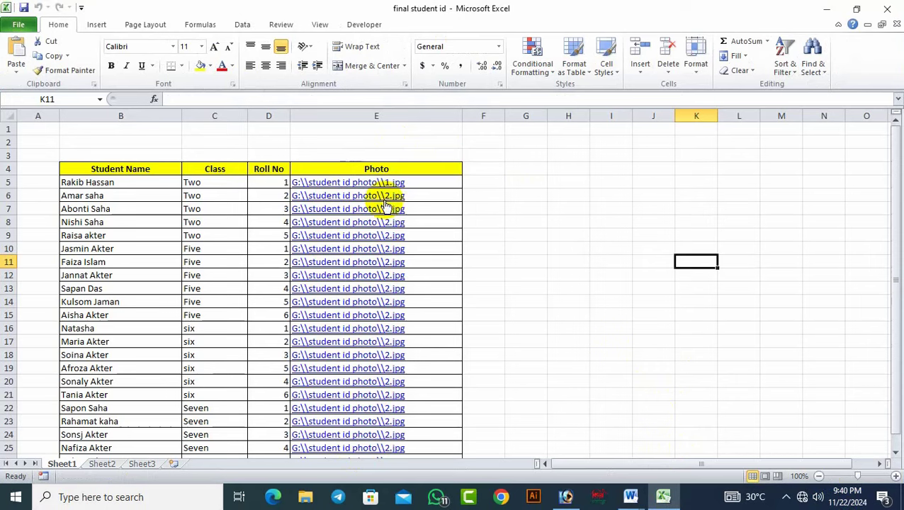
pyautogui.doubleClick(363, 185)
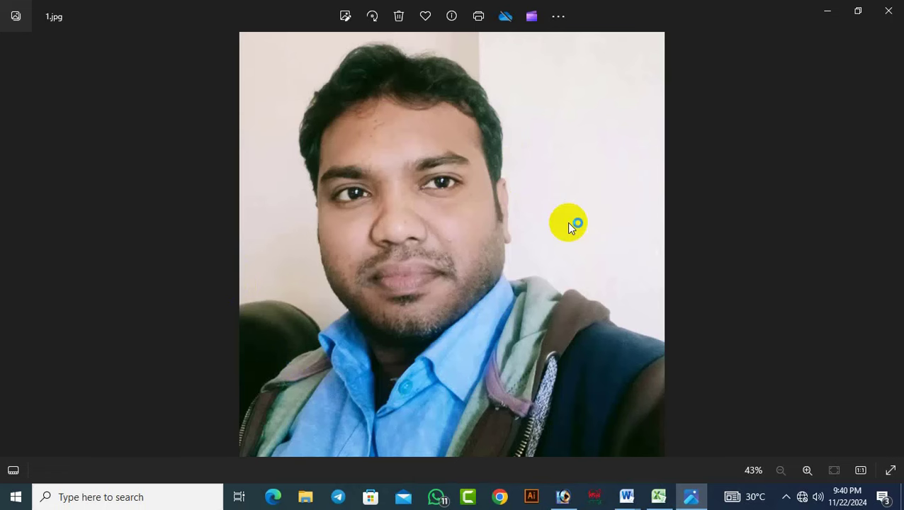
pyautogui.click(888, 10)
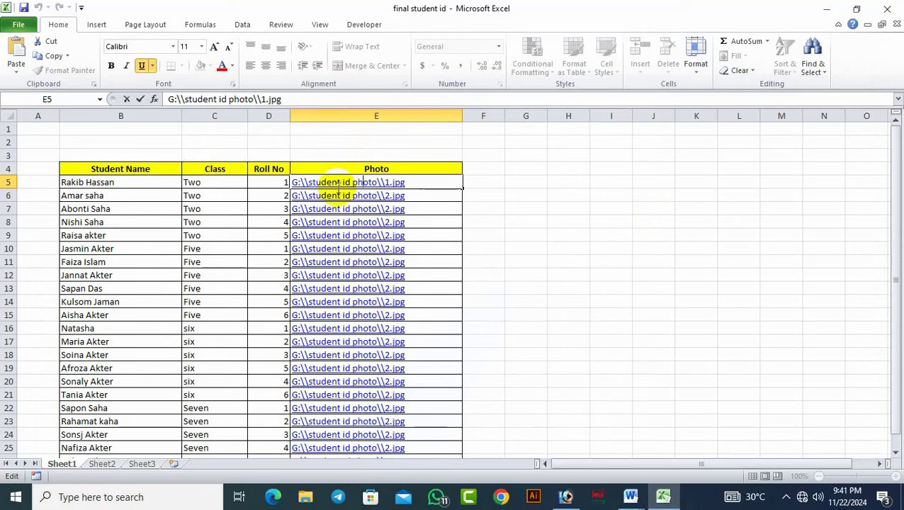
pyautogui.click(552, 183)
# Step: Delete all photo links from the Photo column, cells E5 to E26
pyautogui.moveTo(438, 182); pyautogui.dragTo(438, 425)
pyautogui.press('Delete')
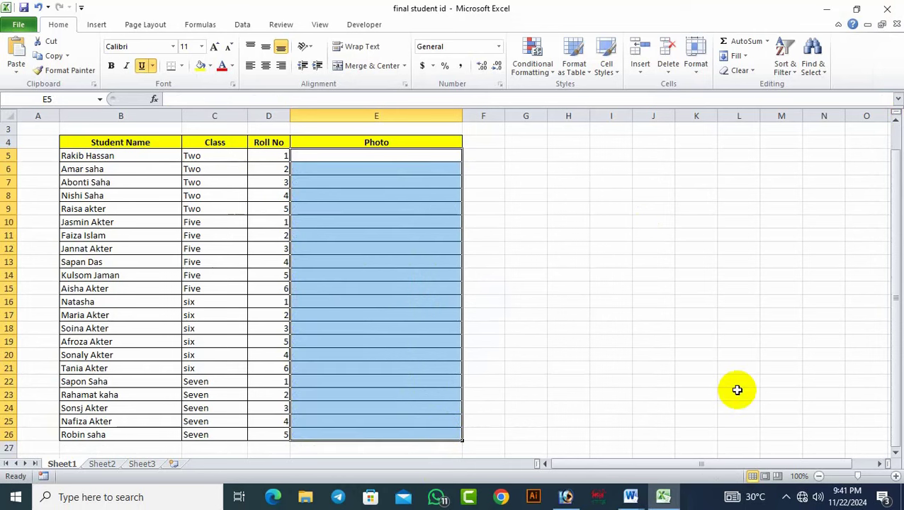
pyautogui.click(738, 390)
pyautogui.scroll(1, 589, 333)
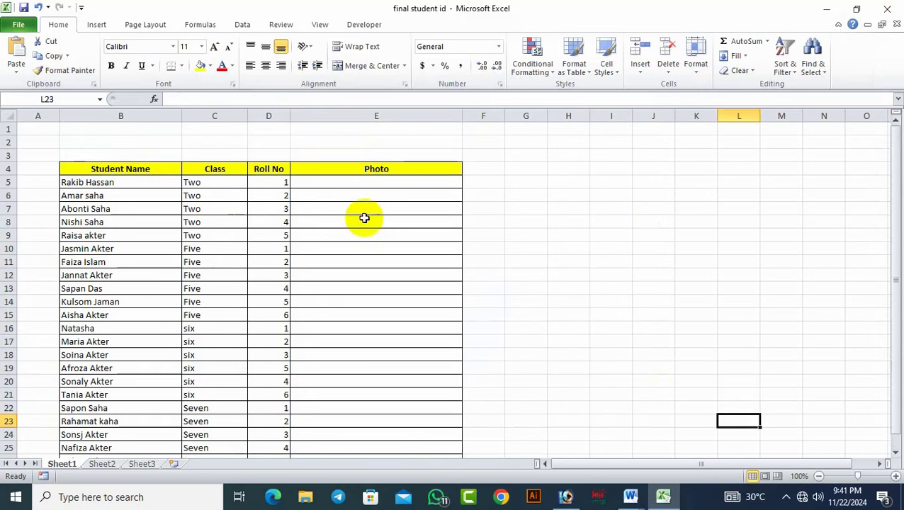
pyautogui.click(337, 183)
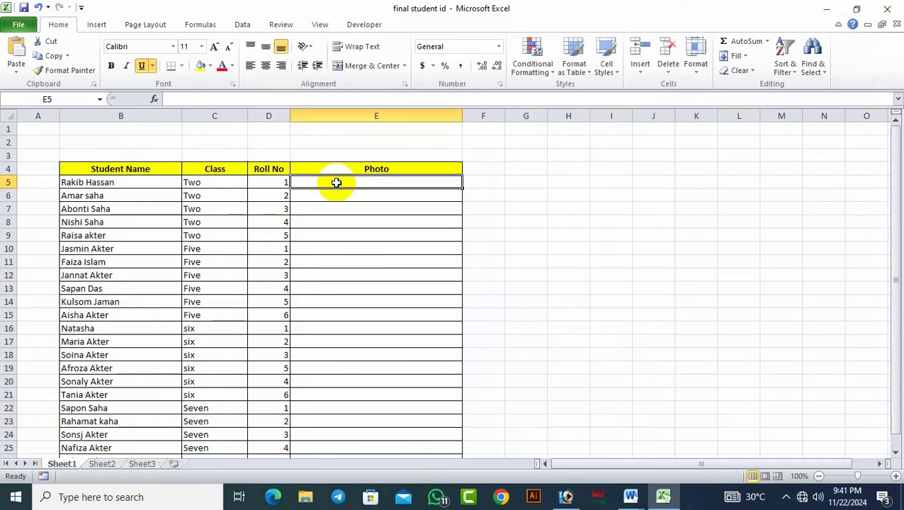
# Step: Switch to the blank Sutdent Admit card document in Word and draw a one-cell table about 1.9" wide and 1.72" high
pyautogui.click(628, 499)
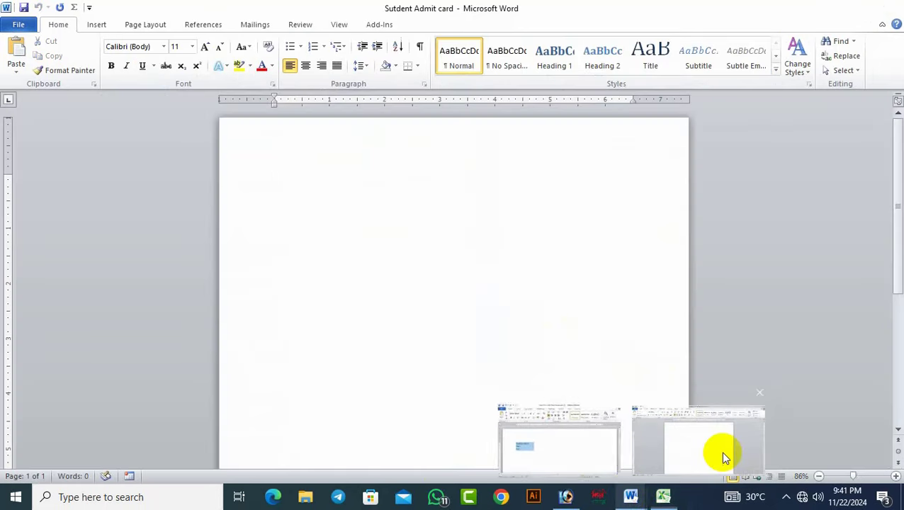
pyautogui.click(722, 454)
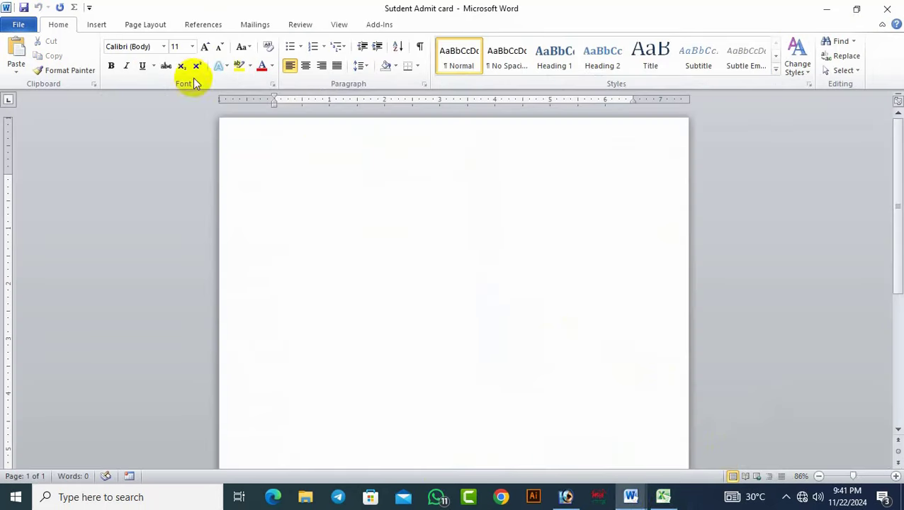
pyautogui.click(97, 24)
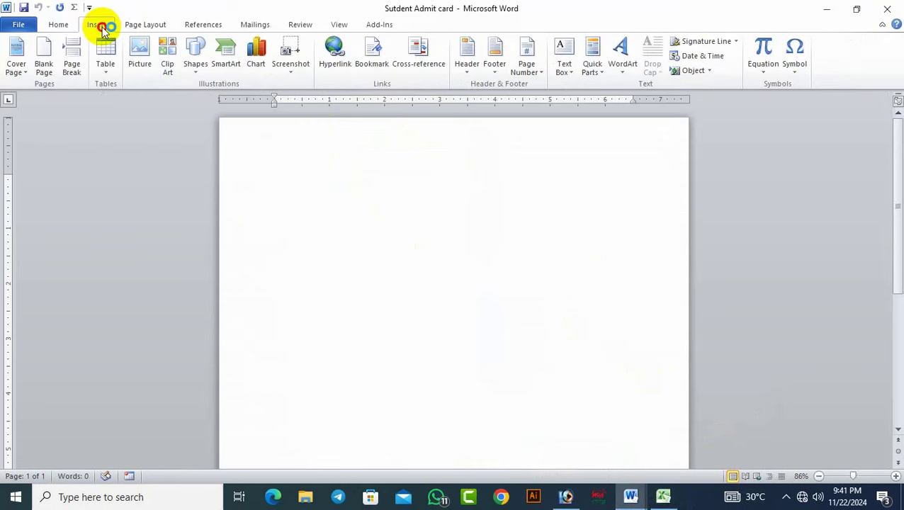
pyautogui.click(106, 68)
pyautogui.click(129, 218)
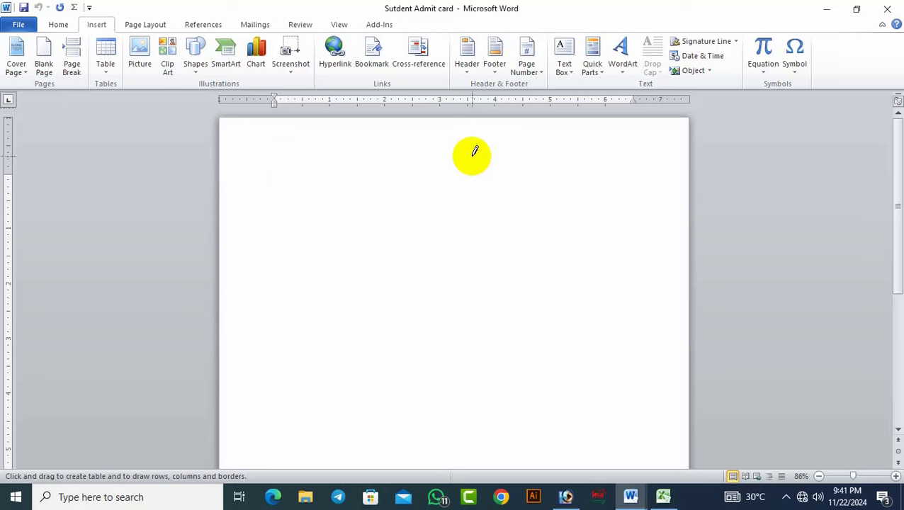
pyautogui.moveTo(477, 171)
pyautogui.mouseDown()
pyautogui.moveTo(536, 245)
pyautogui.moveTo(592, 262)
pyautogui.moveTo(579, 273)
pyautogui.moveTo(579, 254)
pyautogui.moveTo(581, 267)
pyautogui.mouseUp()
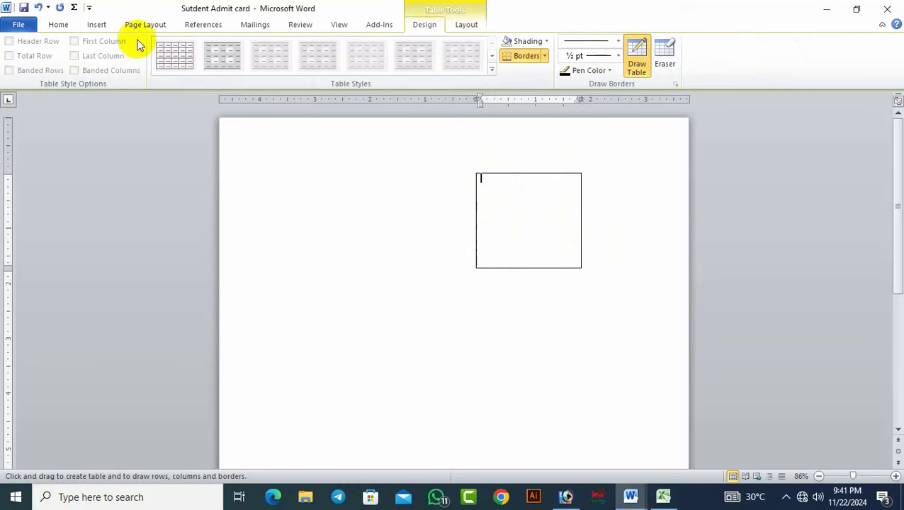
pyautogui.click(92, 24)
pyautogui.click(107, 71)
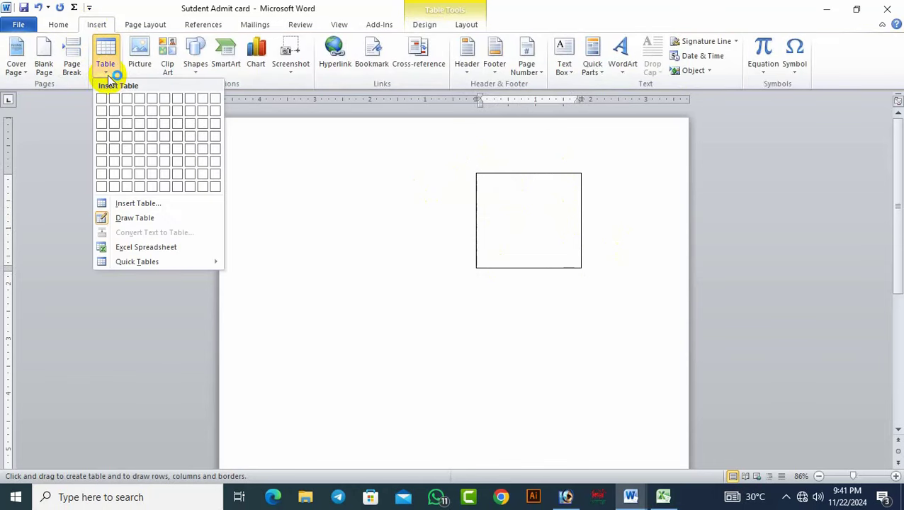
pyautogui.click(125, 204)
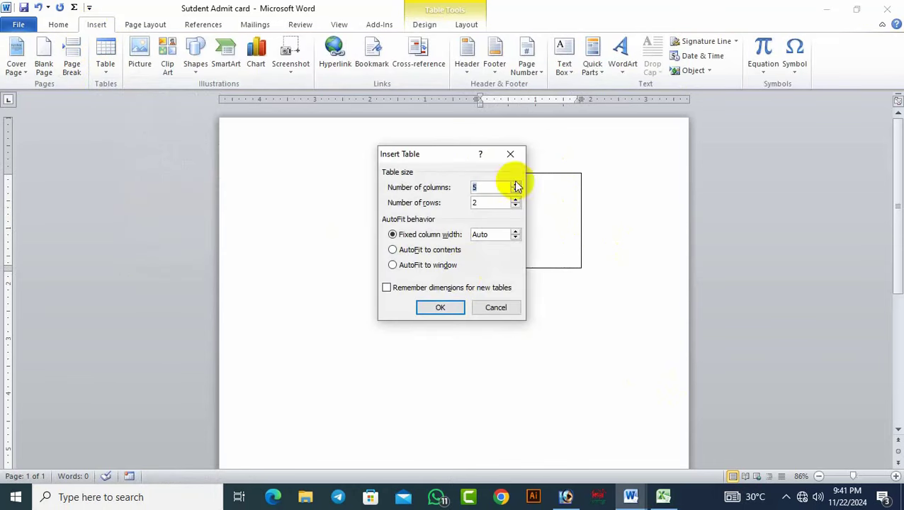
pyautogui.click(510, 154)
# Step: Select the one-cell table and set its row height to 1.1"
pyautogui.click(469, 170)
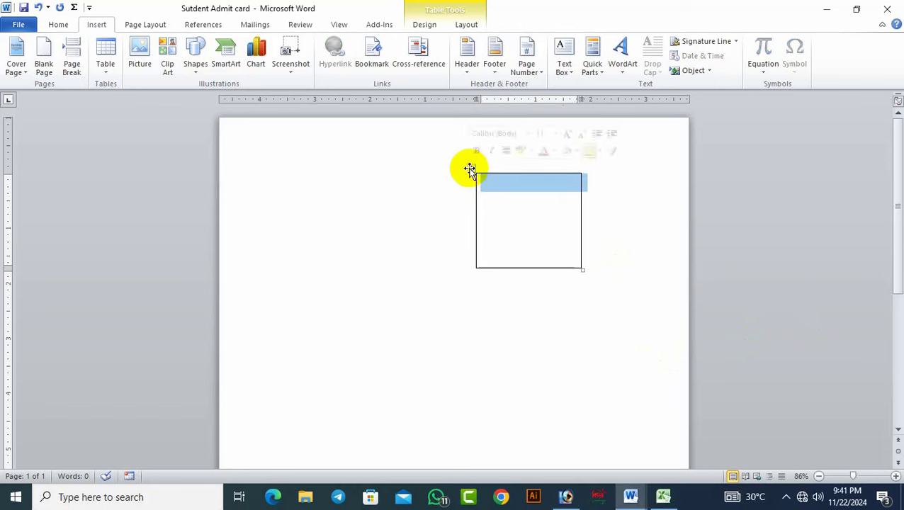
pyautogui.doubleClick(470, 170)
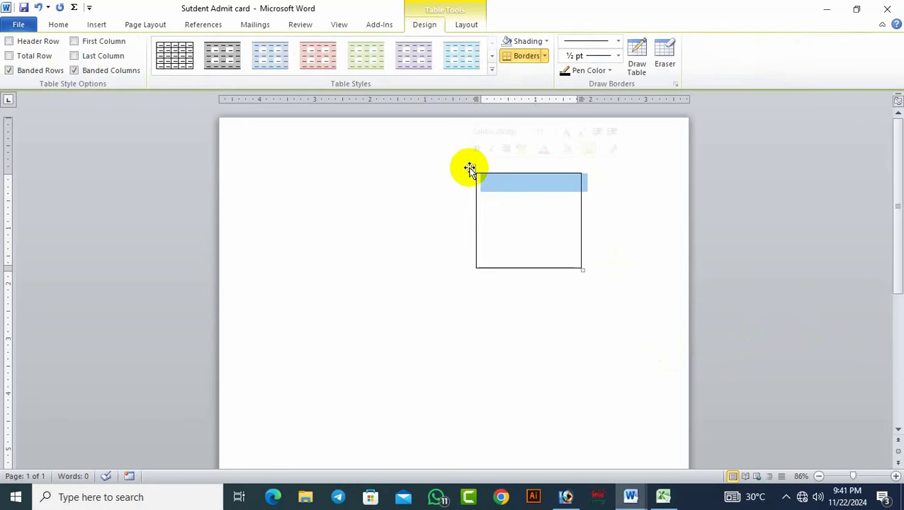
pyautogui.click(477, 28)
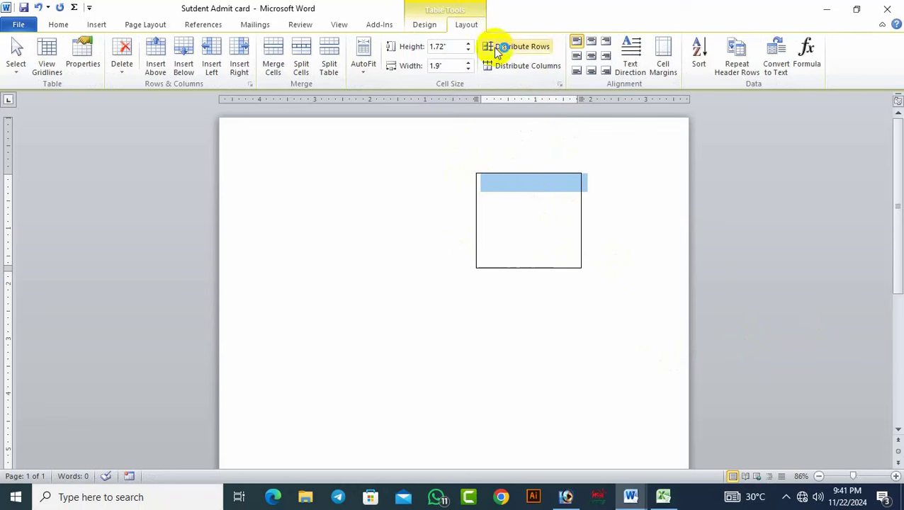
pyautogui.click(470, 52)
pyautogui.click(470, 52)
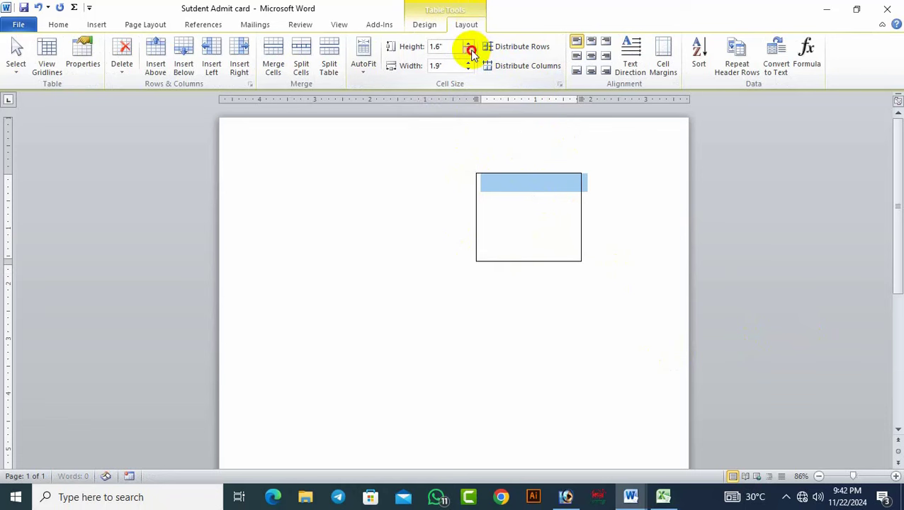
pyautogui.click(471, 52)
pyautogui.click(471, 52)
pyautogui.click(470, 51)
pyautogui.click(470, 52)
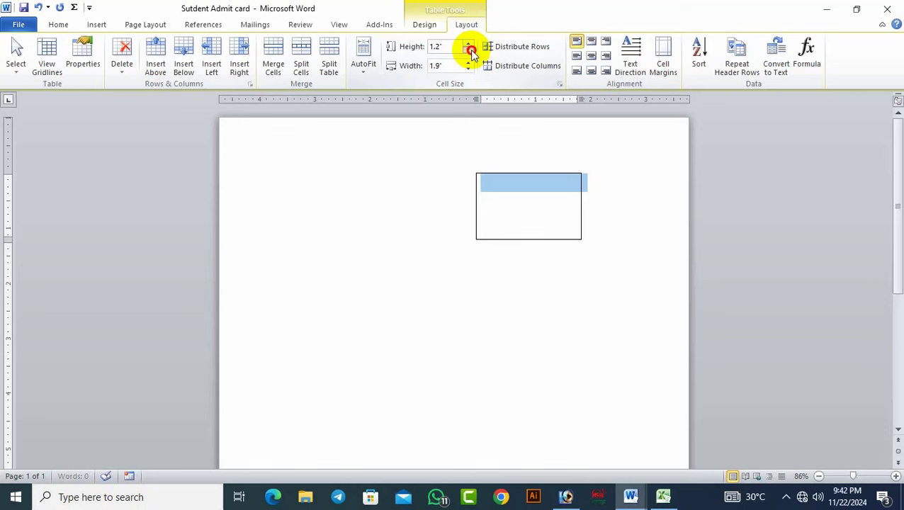
pyautogui.click(470, 52)
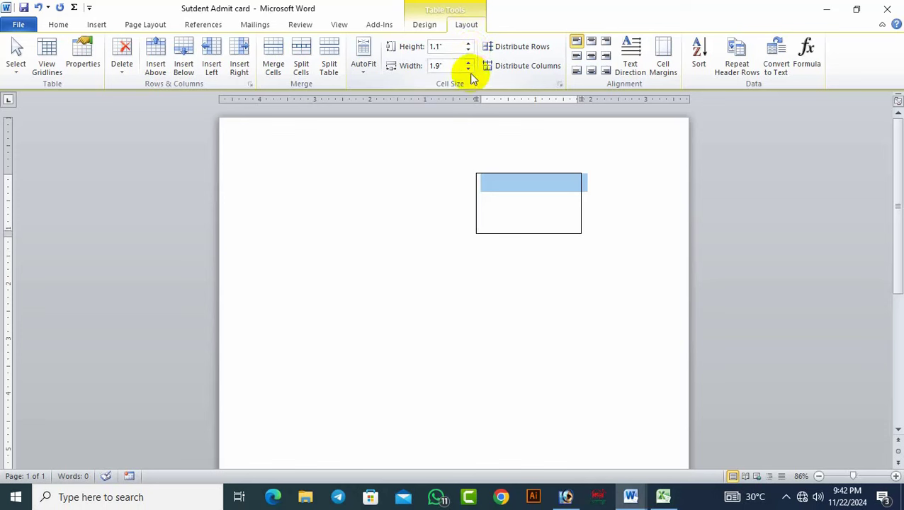
# Step: Set the width of the one-cell table to 1.1" and deselect the table
pyautogui.click(469, 69)
pyautogui.click(469, 69)
pyautogui.click(469, 68)
pyautogui.click(469, 68)
pyautogui.click(469, 69)
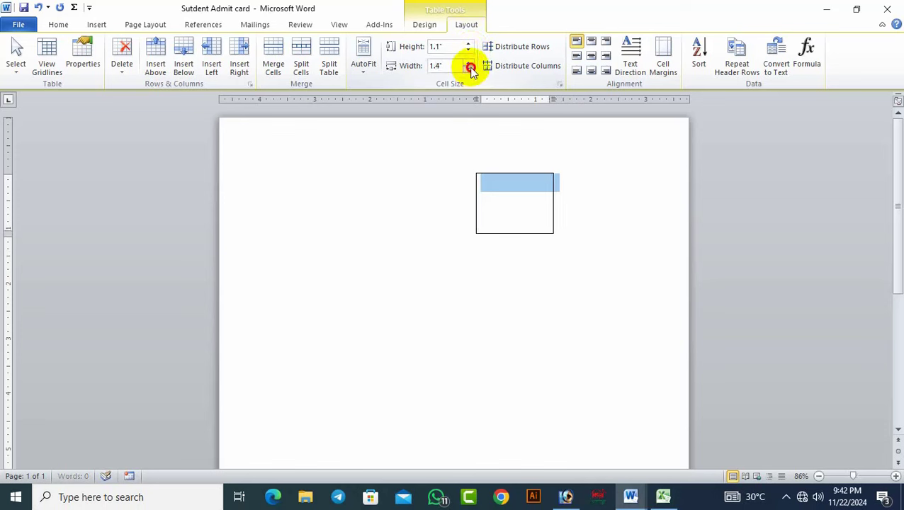
pyautogui.click(469, 68)
pyautogui.click(469, 69)
pyautogui.click(469, 68)
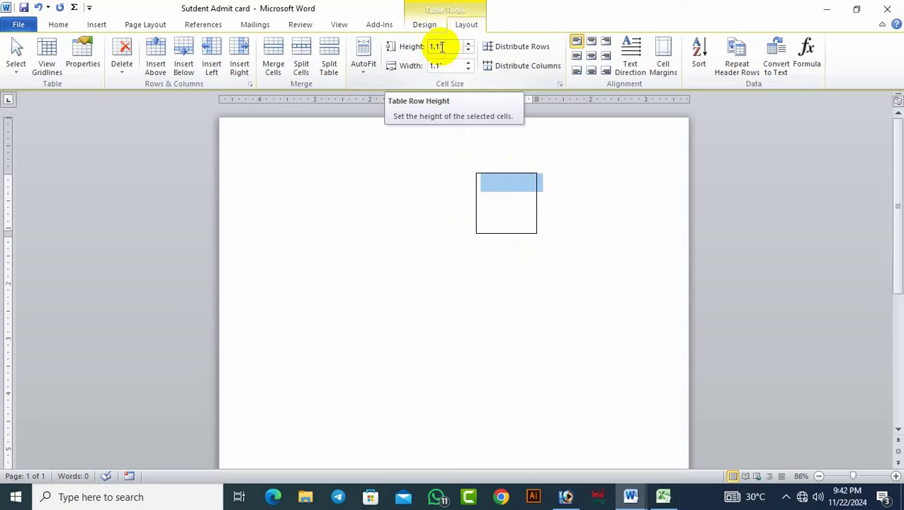
pyautogui.click(616, 305)
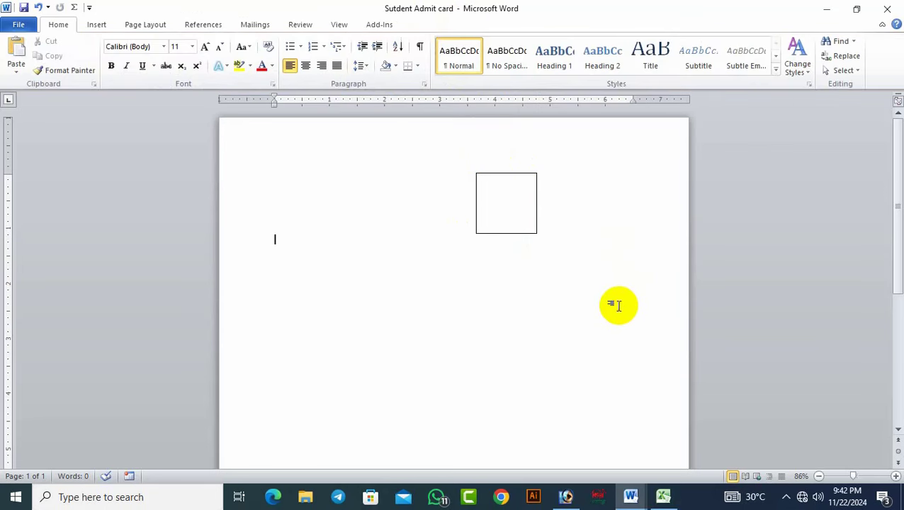
pyautogui.click(535, 232)
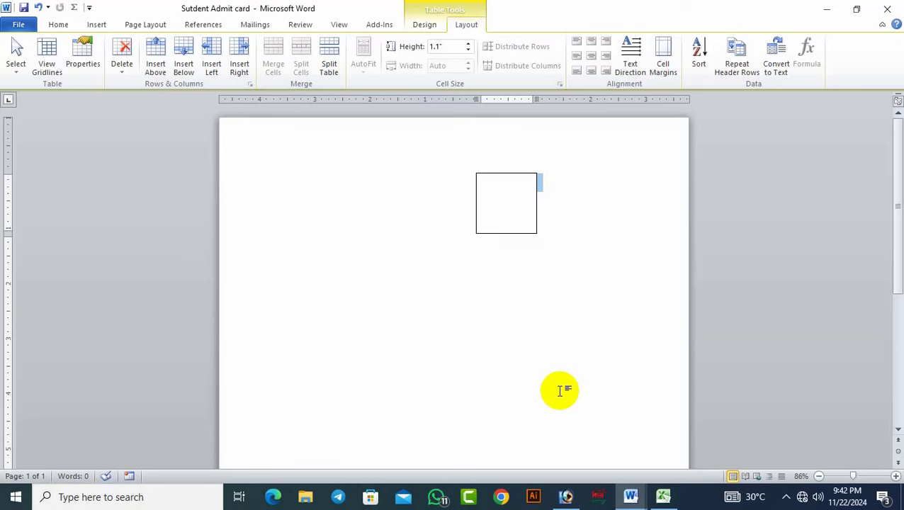
pyautogui.click(533, 232)
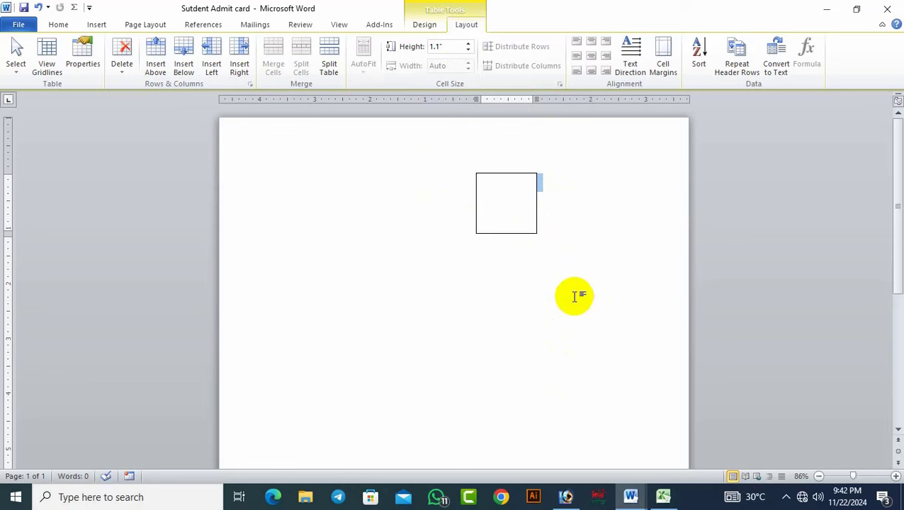
# Step: Minimize Word, open the desktop photo student.jpg in Photoshop, and close the other open image
pyautogui.click(829, 8)
pyautogui.click(827, 10)
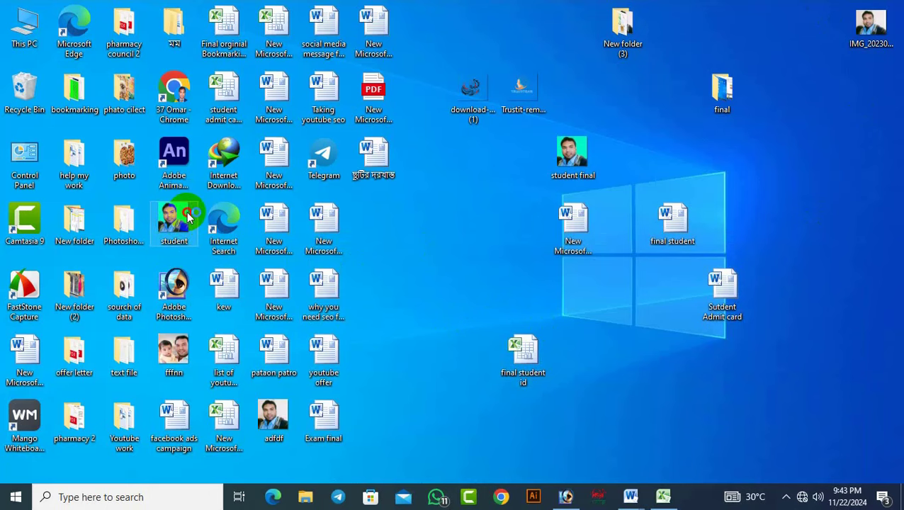
pyautogui.moveTo(188, 219); pyautogui.dragTo(185, 292)
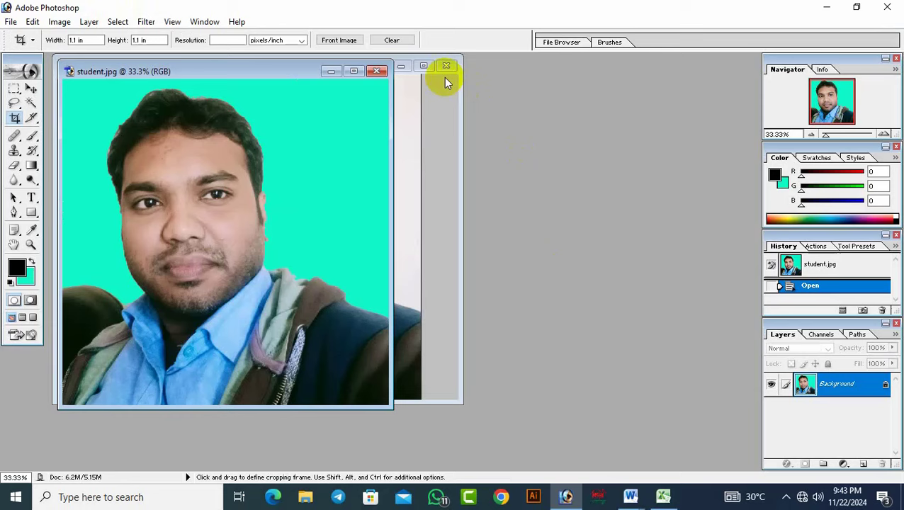
pyautogui.click(446, 68)
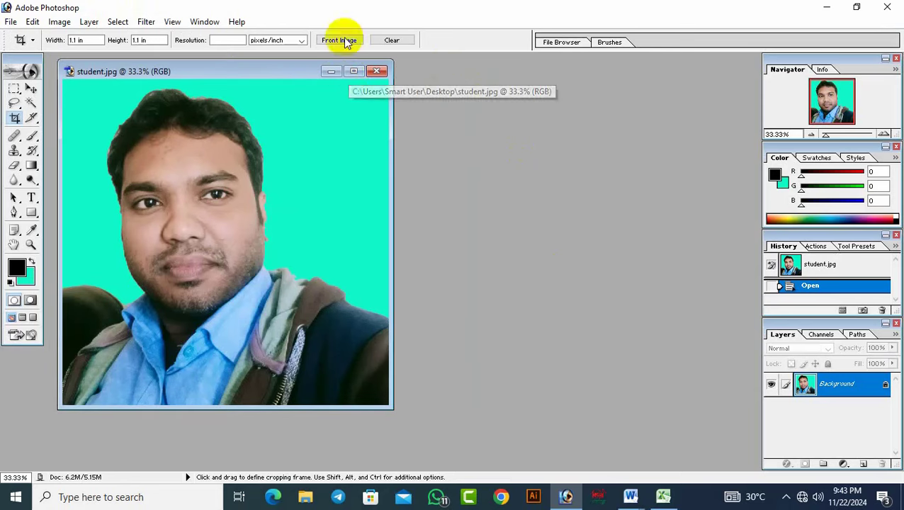
pyautogui.moveTo(228, 75); pyautogui.dragTo(325, 114)
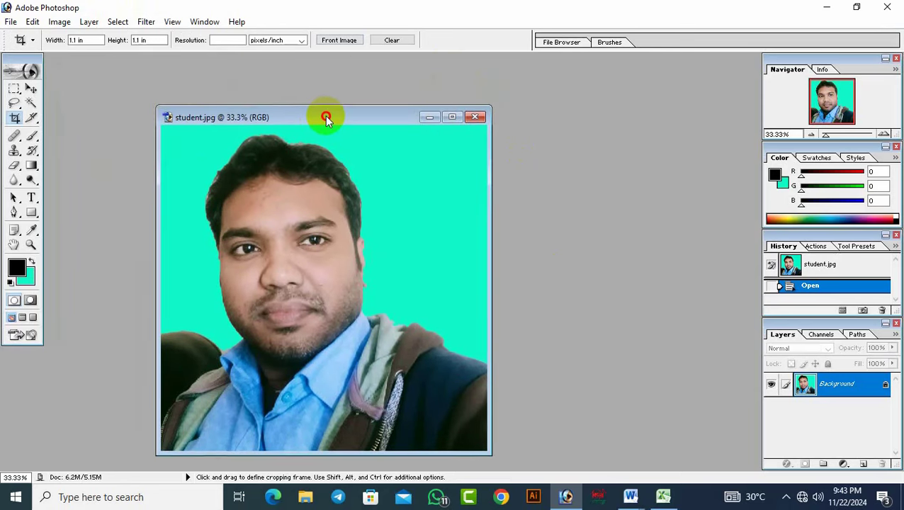
# Step: Review the width, height and resolution of student.jpg in the Image Size settings and accept them without changes
pyautogui.rightClick(330, 115)
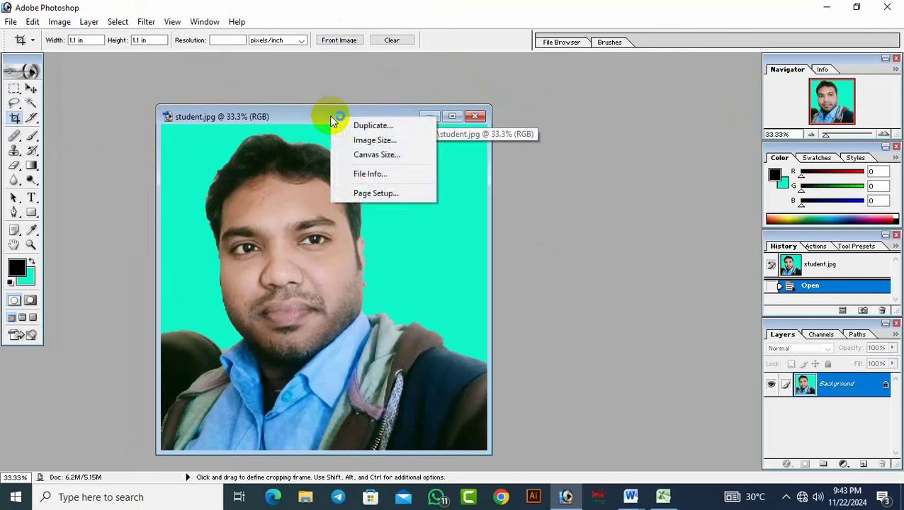
pyautogui.click(488, 169)
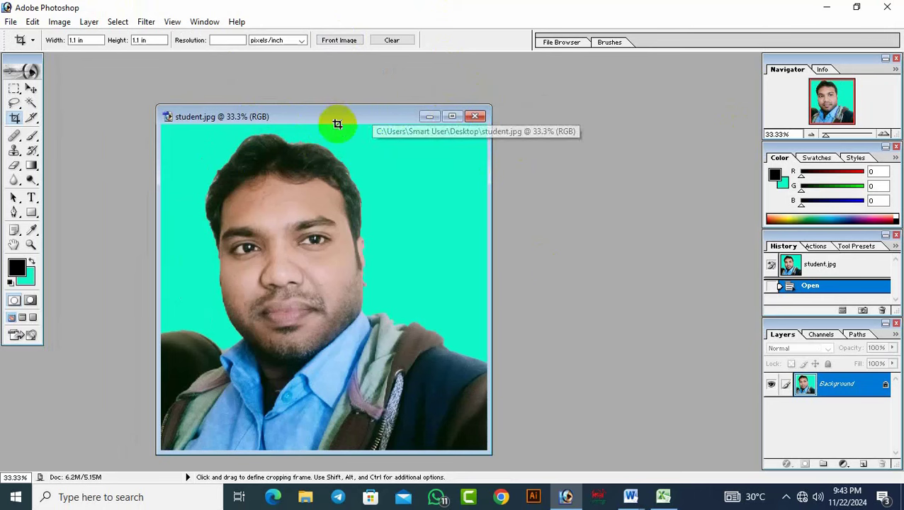
pyautogui.rightClick(365, 114)
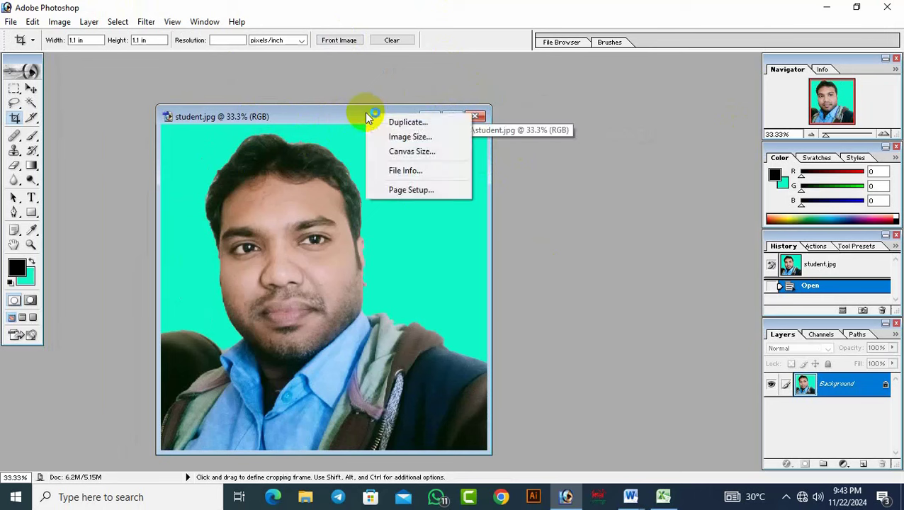
pyautogui.click(401, 136)
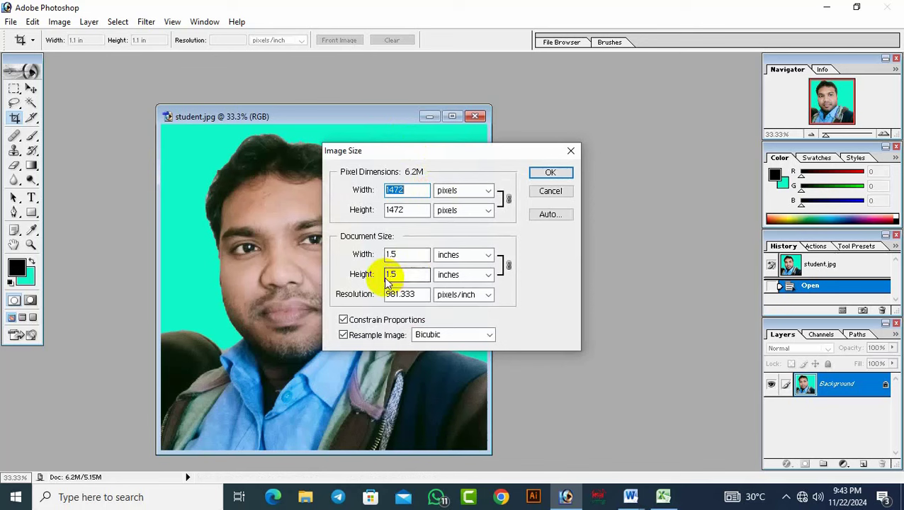
pyautogui.click(560, 173)
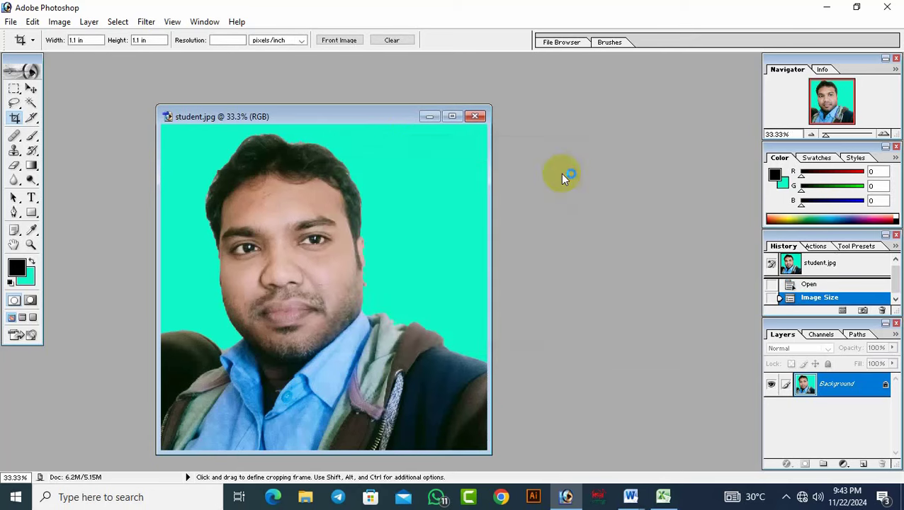
# Step: Crop the maximized student.jpg to 1.1 by 1.1 in at 300 pixels/inch, framing the head and shoulders with the crop frame nudged left
pyautogui.click(451, 117)
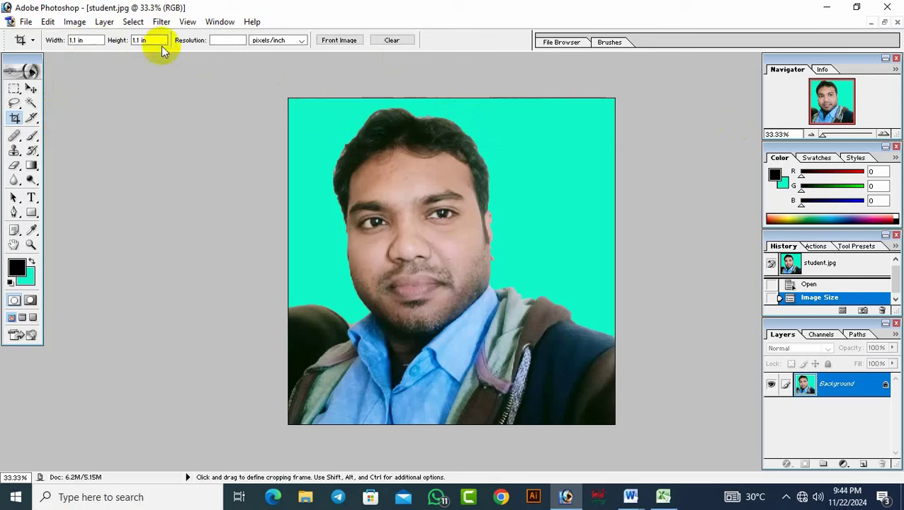
pyautogui.click(228, 39)
pyautogui.write('300')
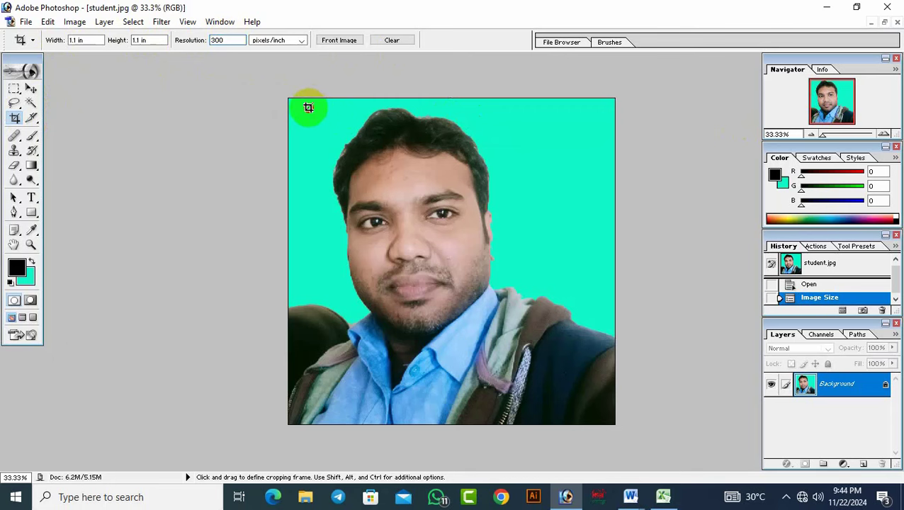
pyautogui.moveTo(307, 107); pyautogui.dragTo(604, 402)
pyautogui.moveTo(603, 433); pyautogui.dragTo(619, 452)
pyautogui.click(591, 367)
pyautogui.press('Left')
pyautogui.press('Left')
pyautogui.press('Left')
pyautogui.press('Left')
pyautogui.press('Left')
pyautogui.press('Left')
pyautogui.press('Left')
pyautogui.press('Left')
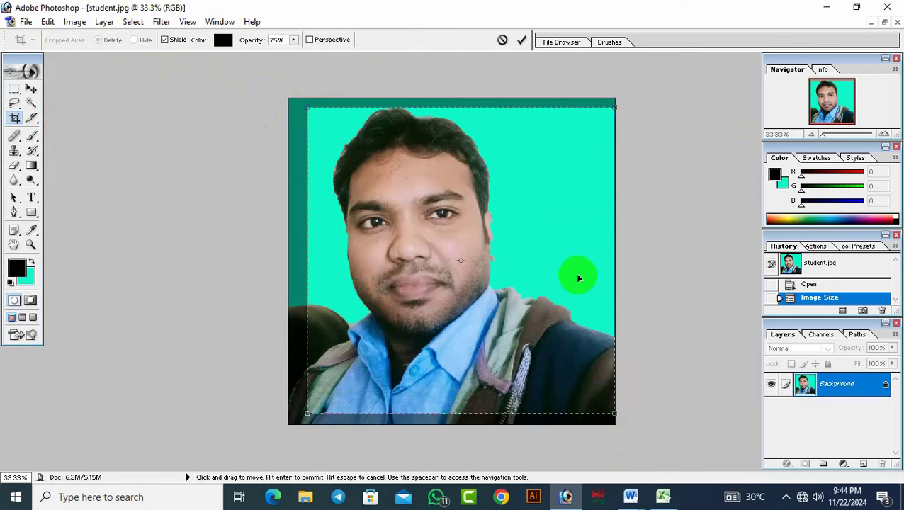
pyautogui.press('Left')
pyautogui.press('Left')
pyautogui.press('Left')
pyautogui.press('Left')
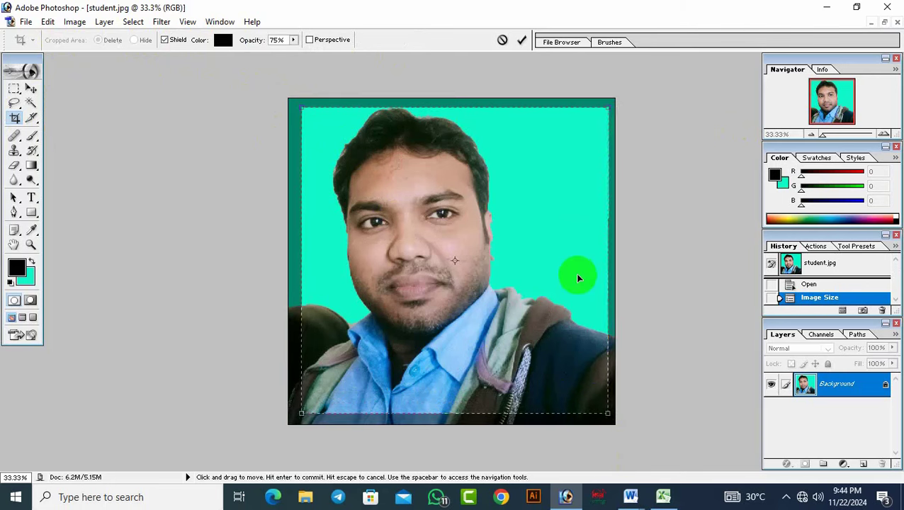
pyautogui.press('Left')
pyautogui.press('Left')
pyautogui.press('Left')
pyautogui.press('Left')
pyautogui.press('Left')
pyautogui.press('Left')
pyautogui.press('Left')
pyautogui.press('Left')
pyautogui.press('Left')
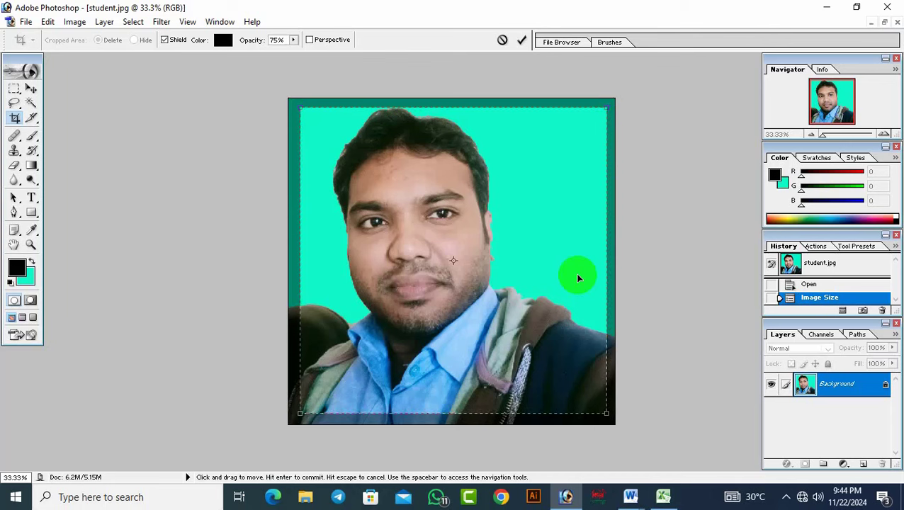
pyautogui.press('Left')
pyautogui.press('Left')
pyautogui.press('Left')
pyautogui.press('Left')
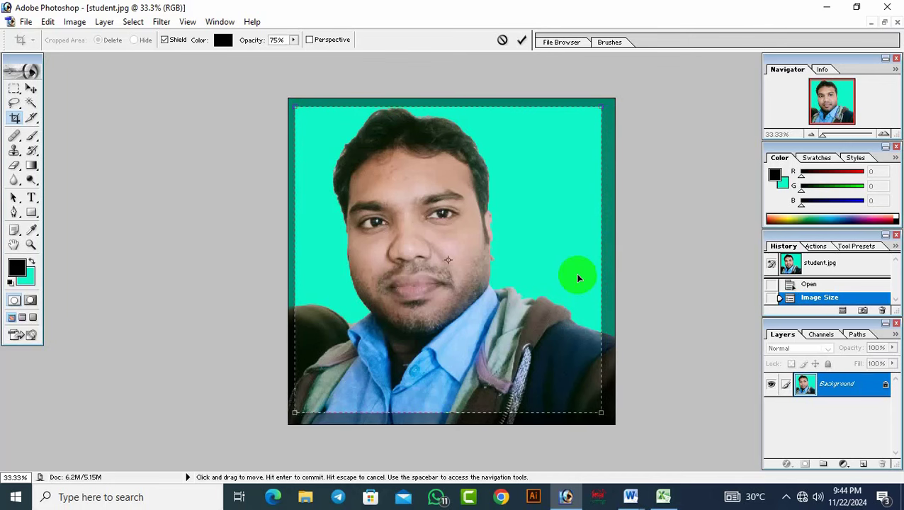
pyautogui.press('Return')
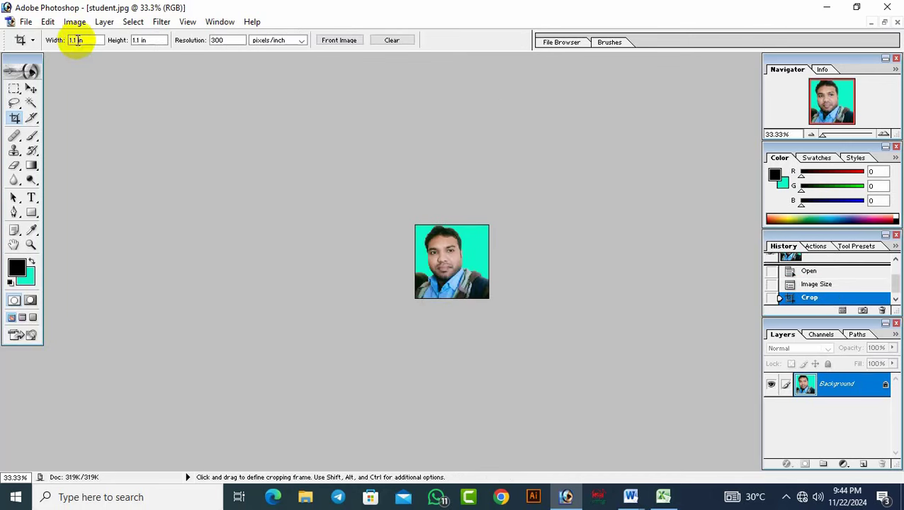
pyautogui.click(24, 20)
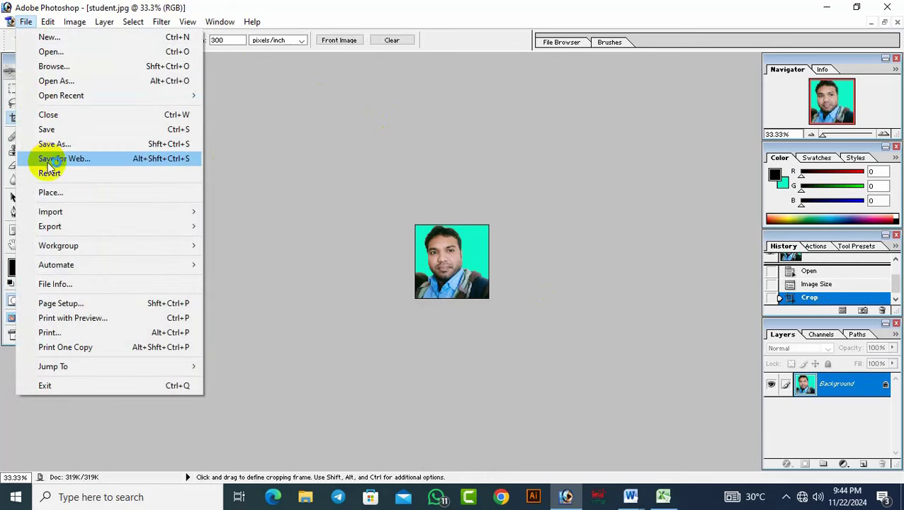
pyautogui.click(64, 144)
pyautogui.click(411, 268)
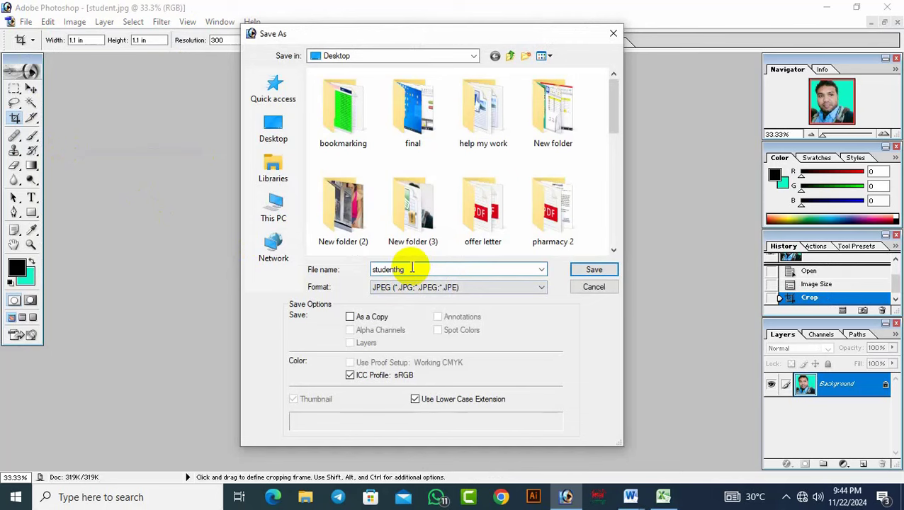
pyautogui.click(614, 35)
# Step: Minimize Photoshop and open the student id photo folder on New Volume (G:) in File Explorer to view its numbered photos
pyautogui.click(826, 7)
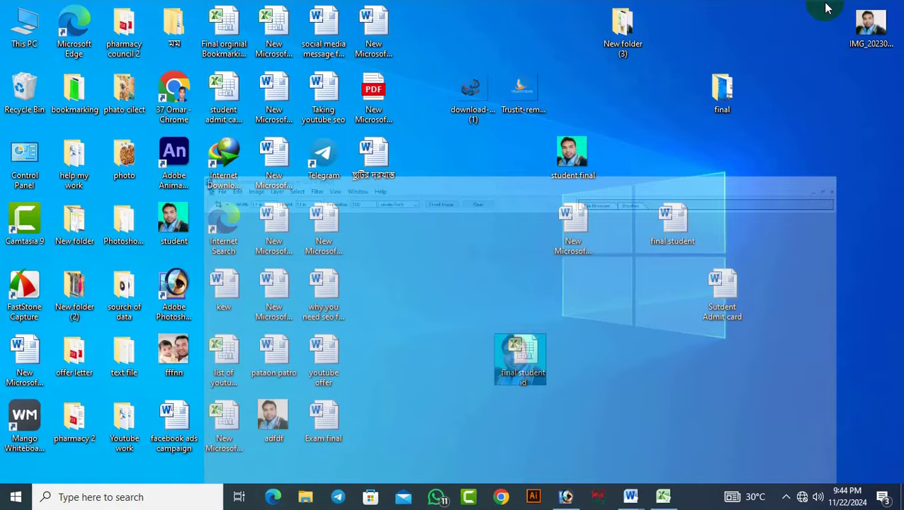
pyautogui.doubleClick(40, 30)
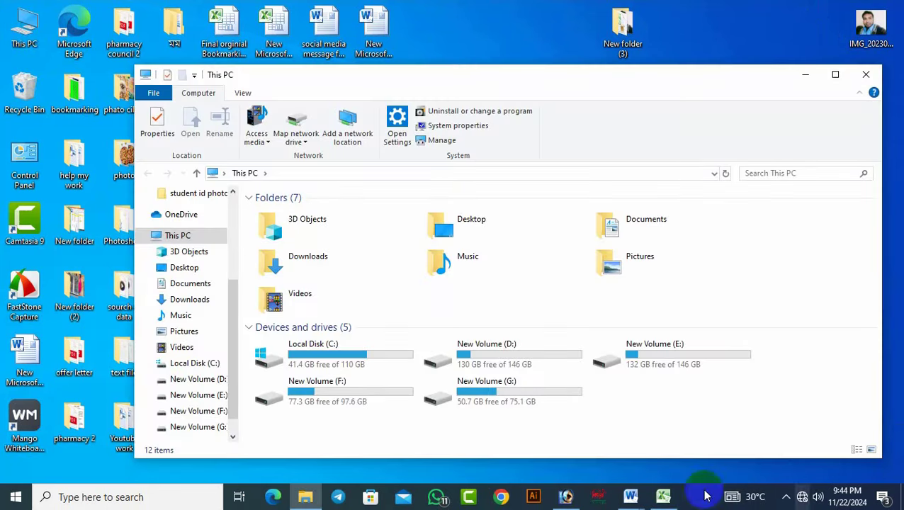
pyautogui.click(558, 389)
pyautogui.doubleClick(558, 389)
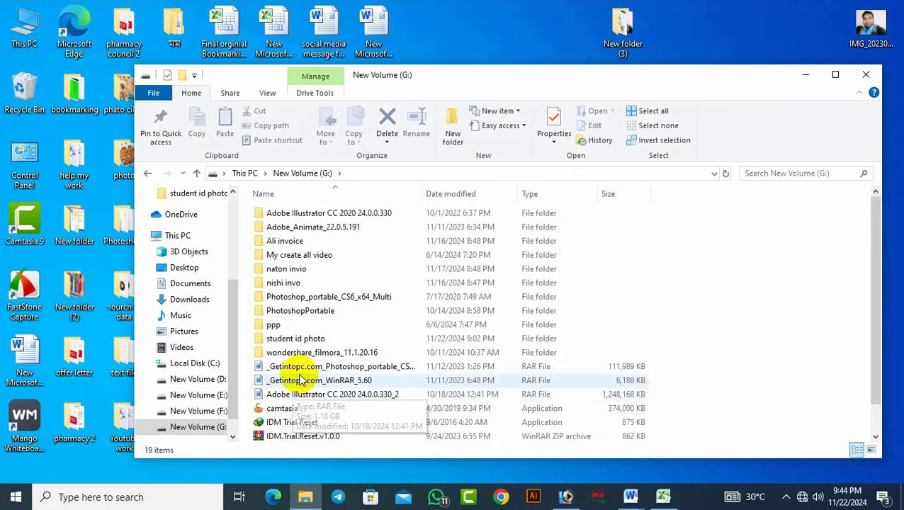
pyautogui.doubleClick(311, 342)
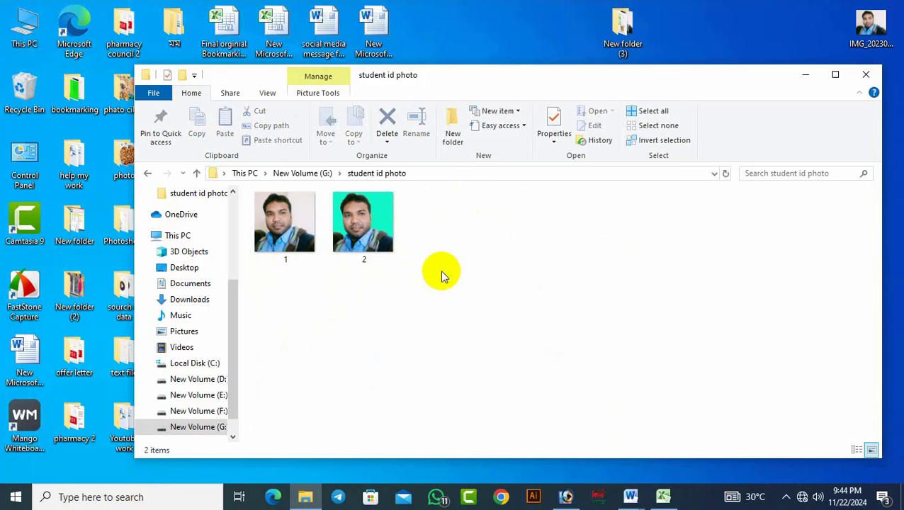
# Step: Switch to the final student id workbook in Excel and review the student list and its Photo column
pyautogui.moveTo(670, 499)
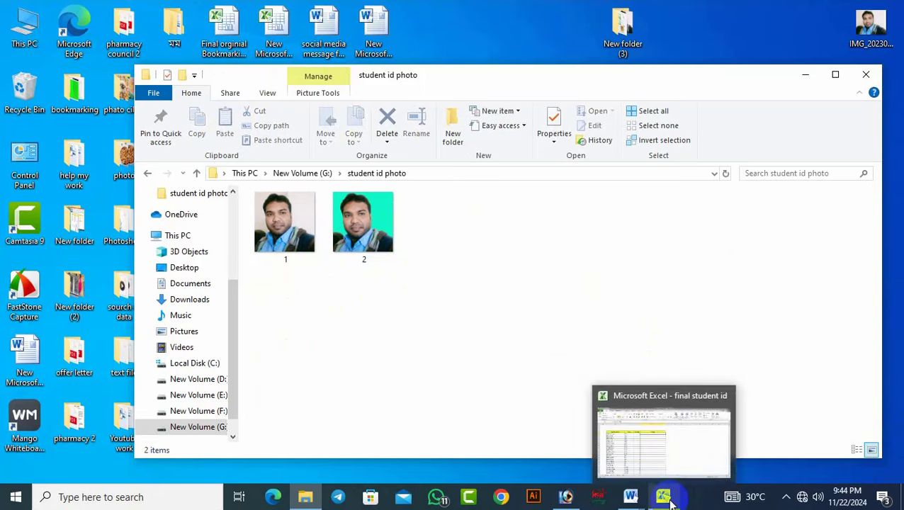
pyautogui.click(630, 434)
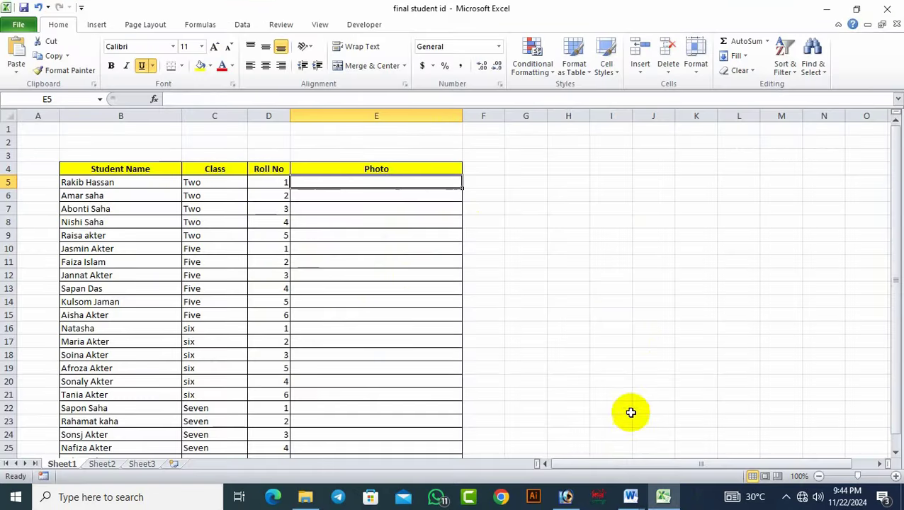
pyautogui.click(738, 247)
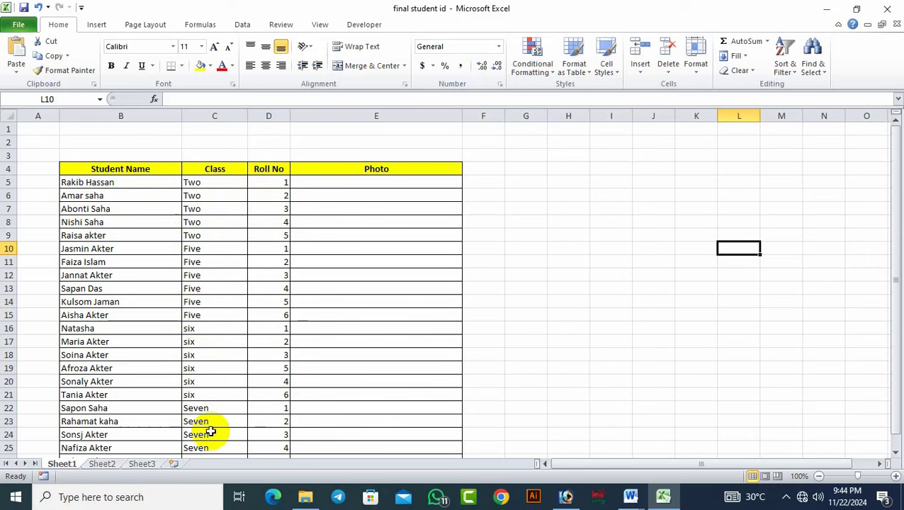
pyautogui.scroll(-4, 216, 339)
pyautogui.scroll(4, 217, 340)
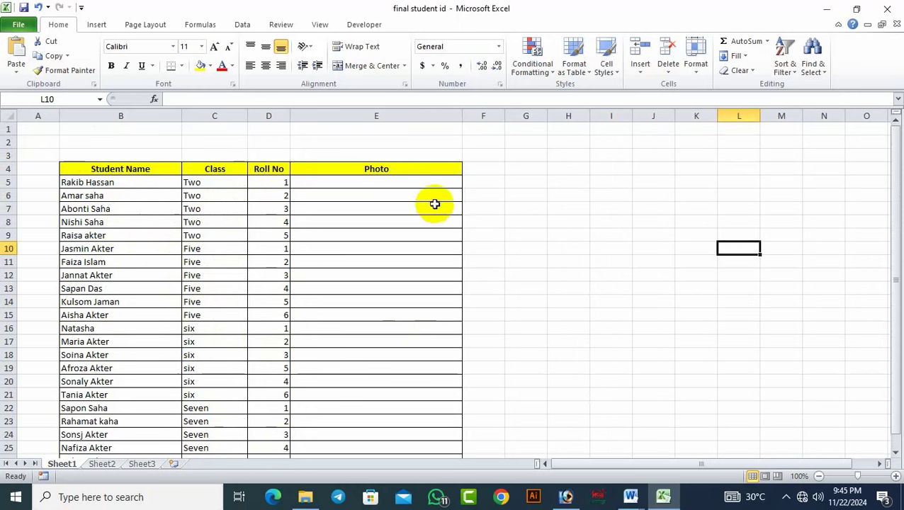
pyautogui.click(410, 185)
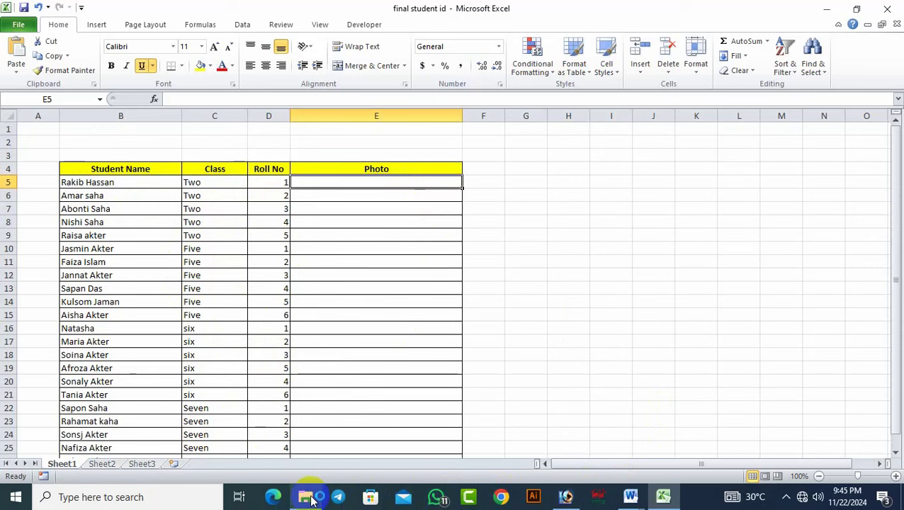
# Step: Check the numbered photos in the student id photo folder against the list and close the folder window
pyautogui.moveTo(303, 500)
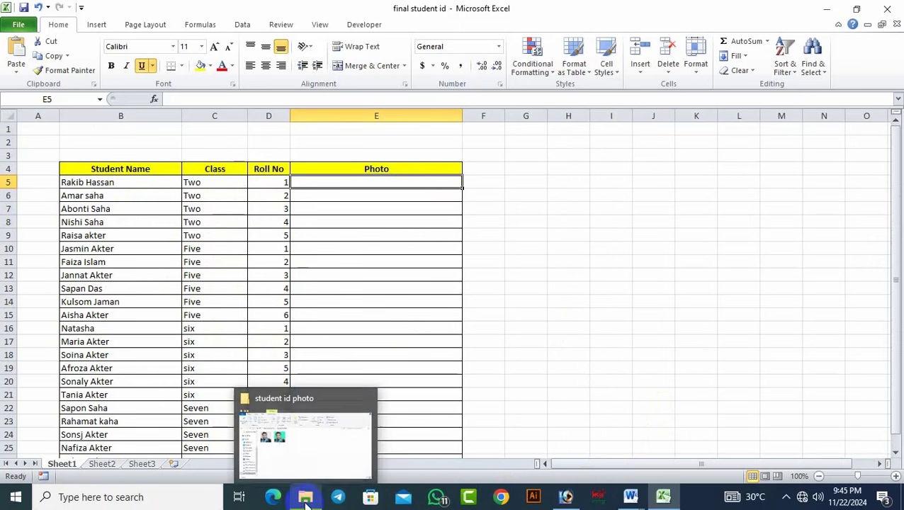
pyautogui.click(291, 438)
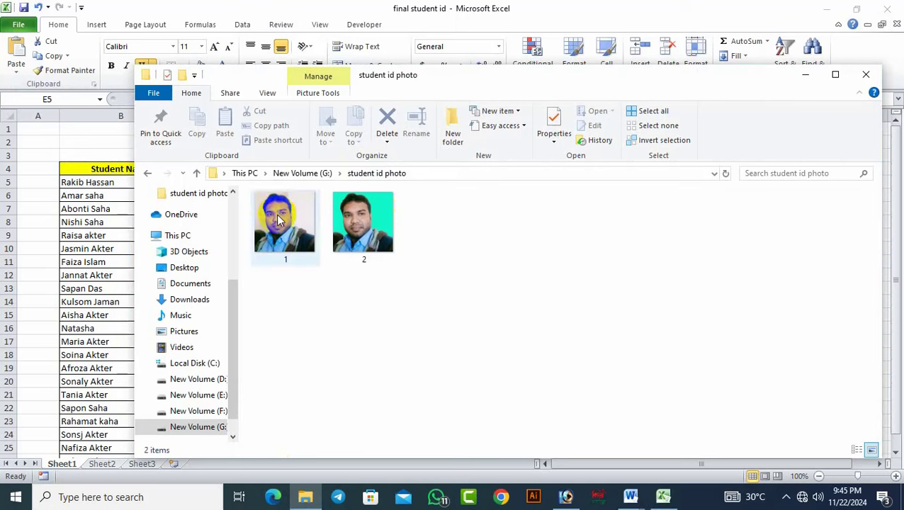
pyautogui.click(873, 76)
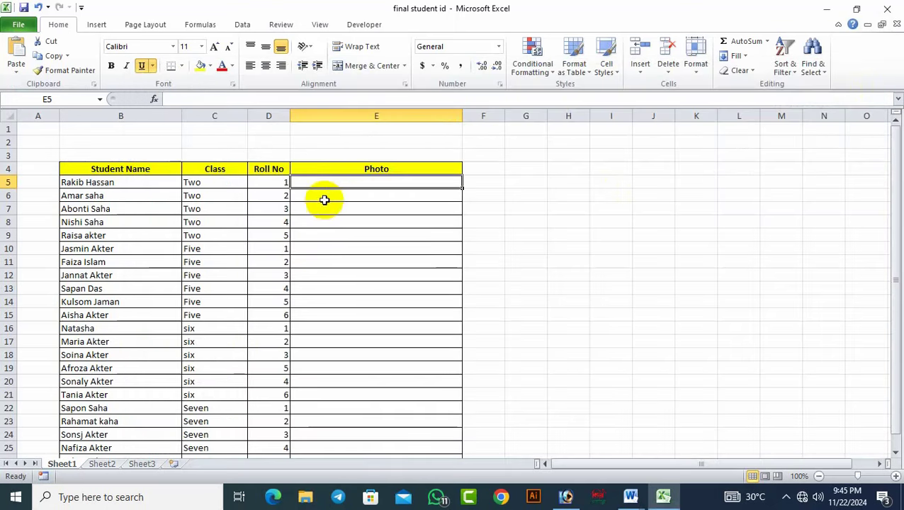
pyautogui.click(349, 200)
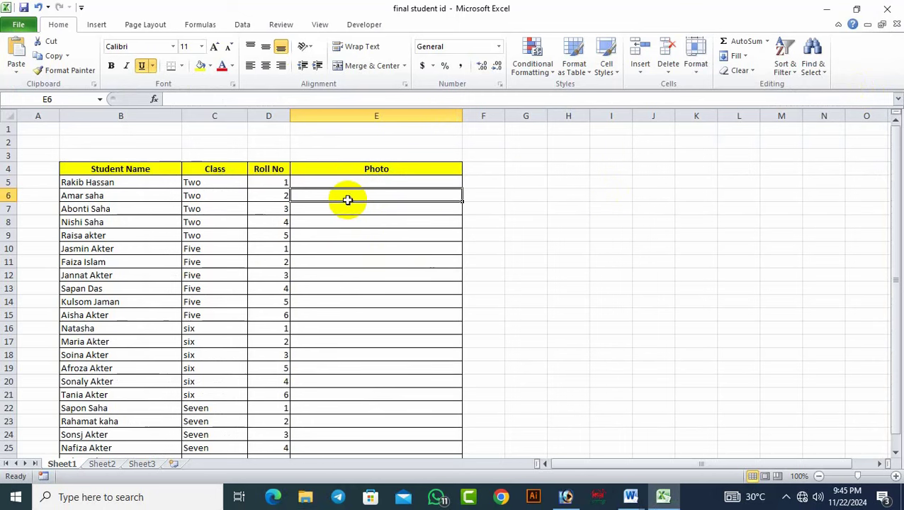
pyautogui.click(348, 214)
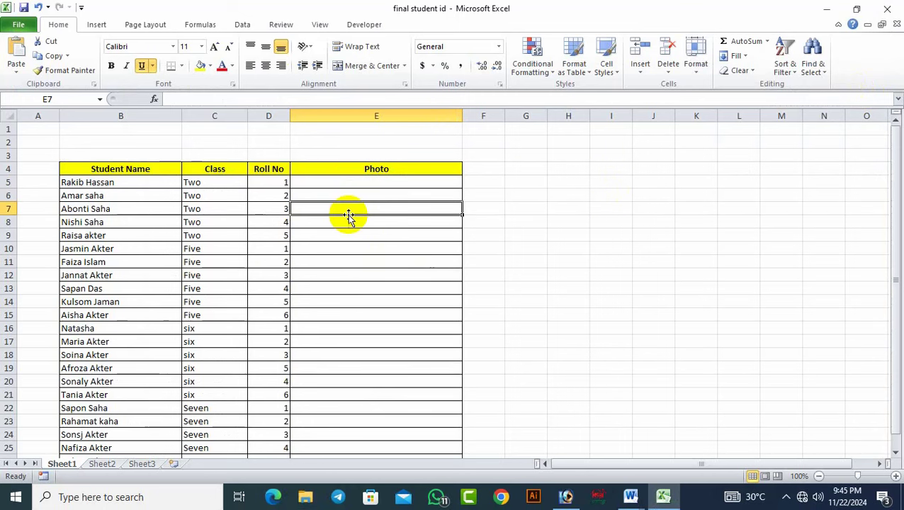
pyautogui.click(641, 342)
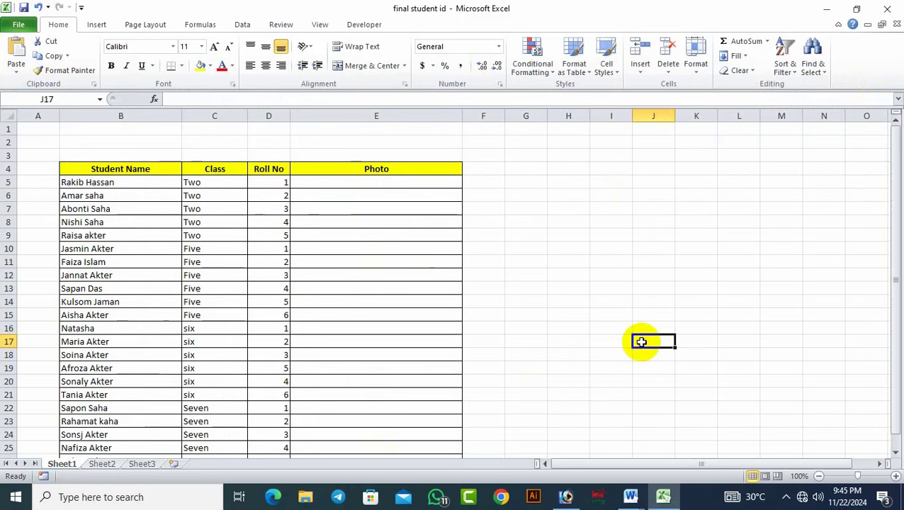
# Step: Start a hyperlink to an existing file in Photo cell E5 and browse to the student id photo folder on New Volume (G:)
pyautogui.click(360, 185)
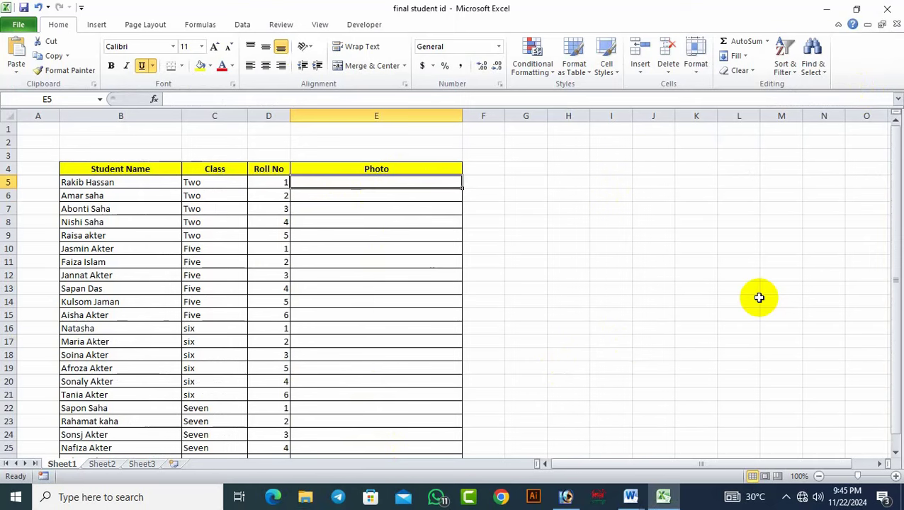
pyautogui.hotkey('ctrl', 'k')
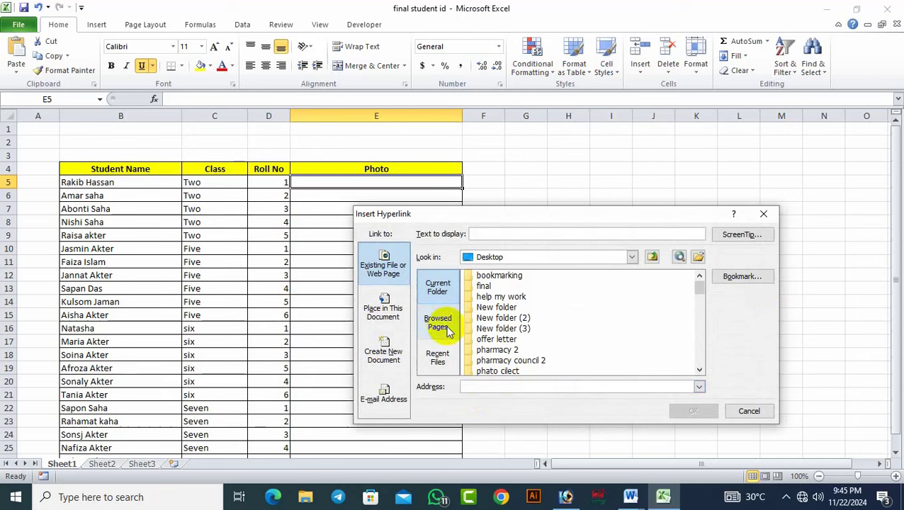
pyautogui.click(763, 213)
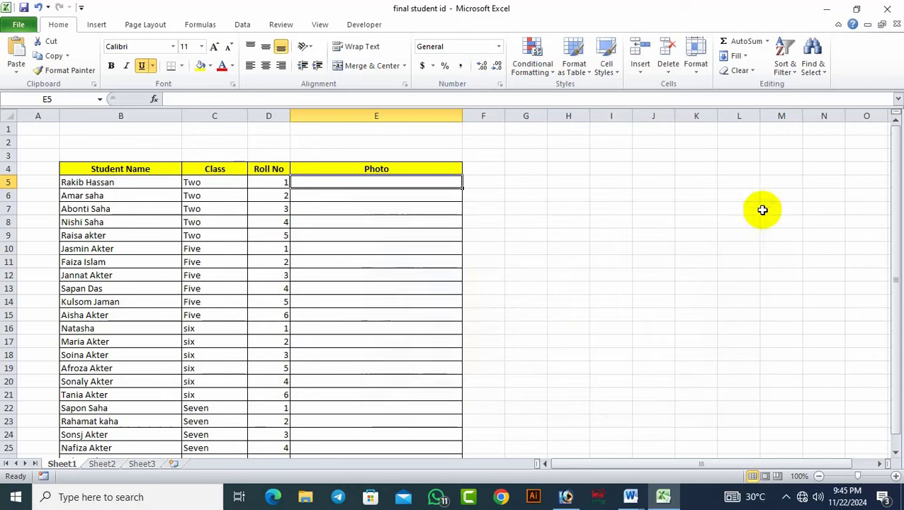
pyautogui.click(97, 26)
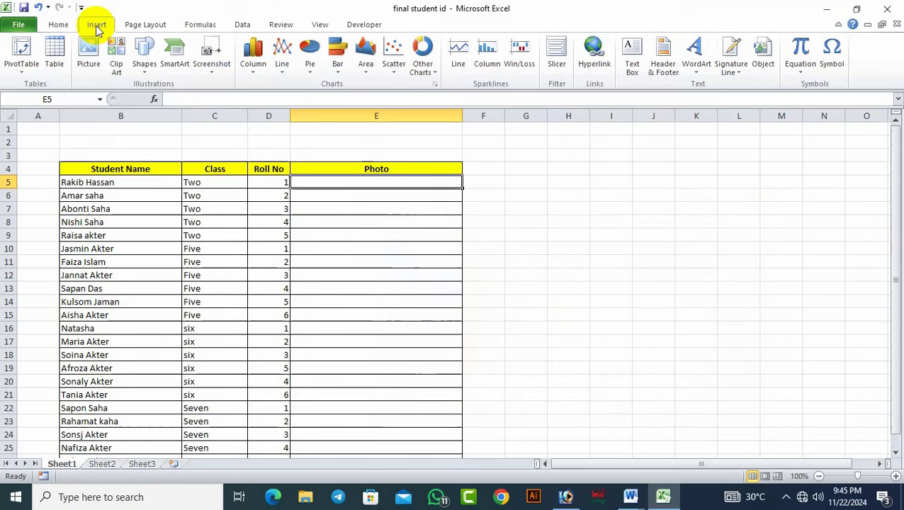
pyautogui.click(591, 62)
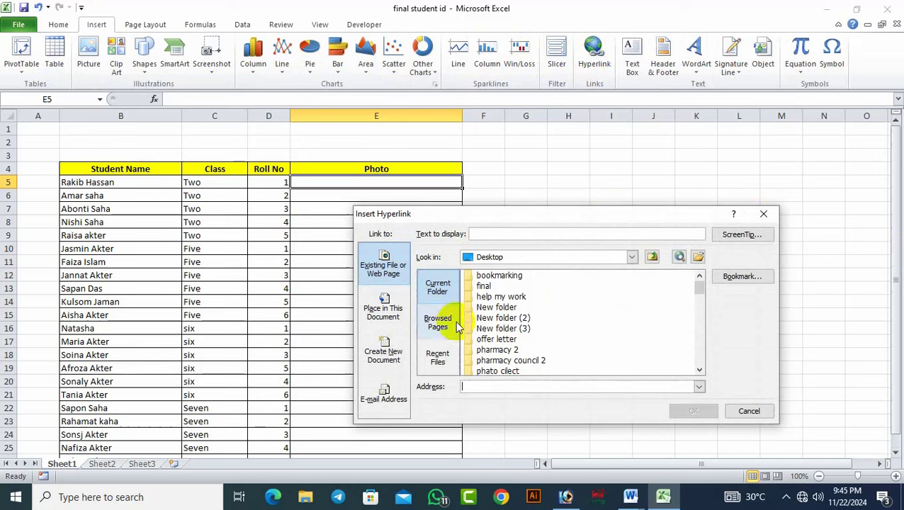
pyautogui.click(699, 260)
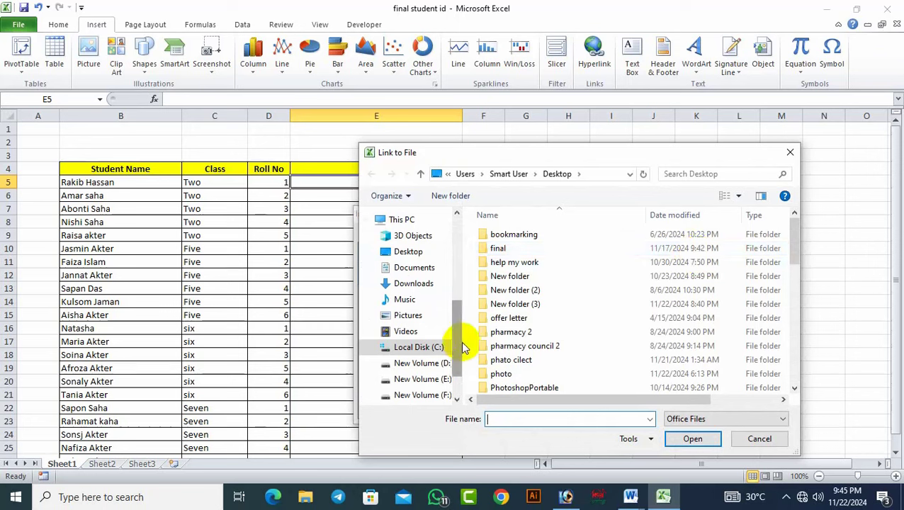
pyautogui.moveTo(460, 339); pyautogui.dragTo(457, 375)
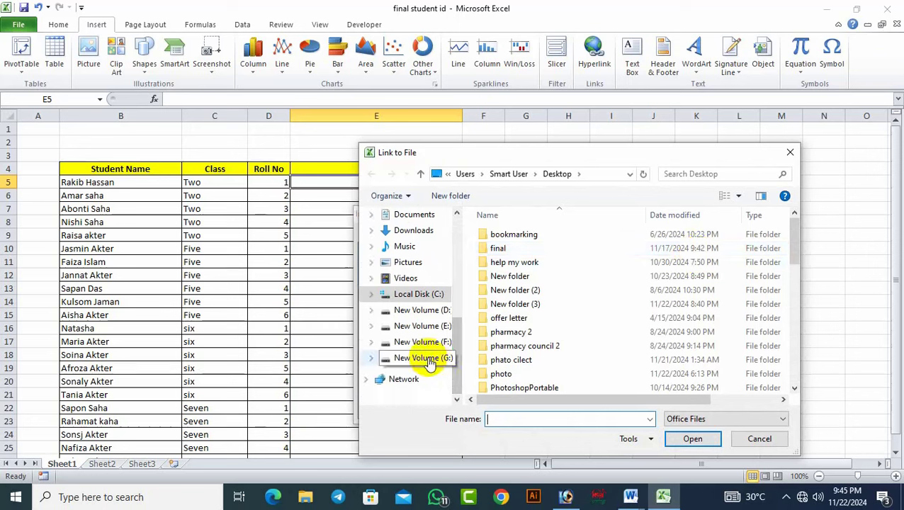
pyautogui.click(428, 359)
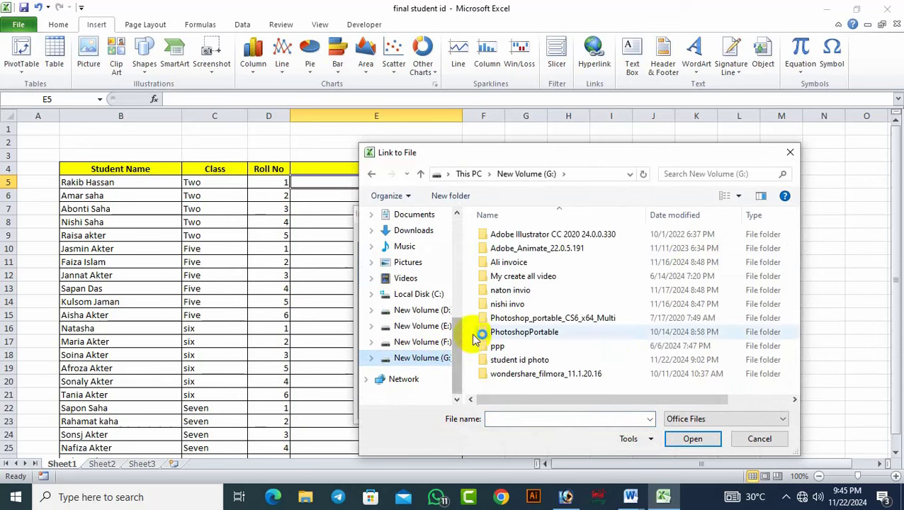
pyautogui.doubleClick(522, 362)
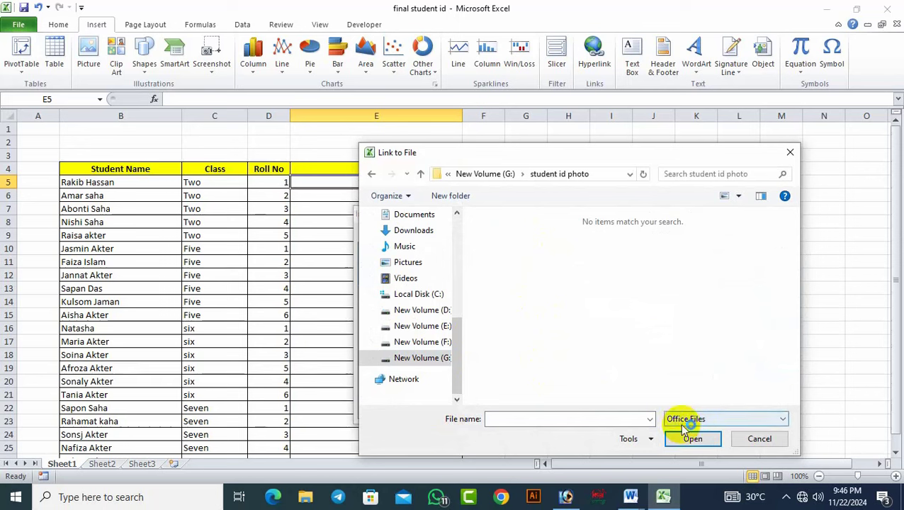
# Step: Set the file filter to All Files and link cell E5 to photo 1, using G:\student id photo\1.jpg as address and display text
pyautogui.click(750, 420)
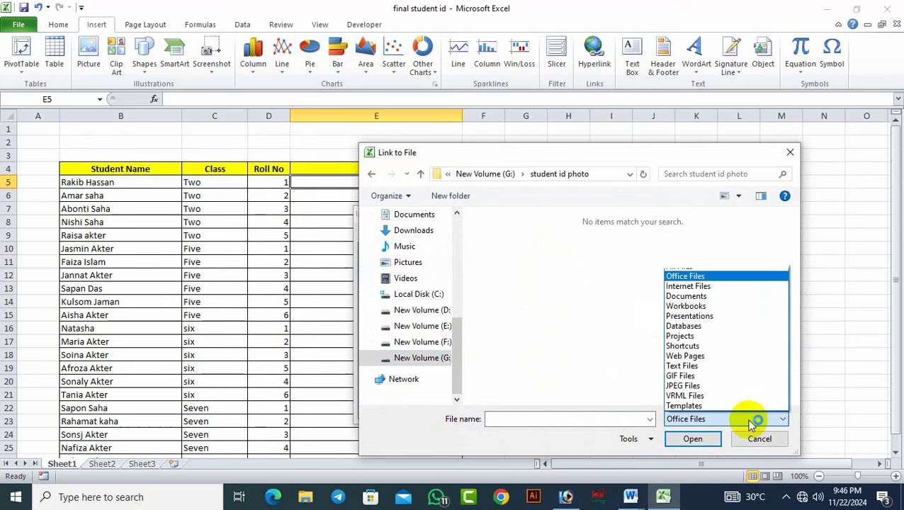
pyautogui.click(700, 266)
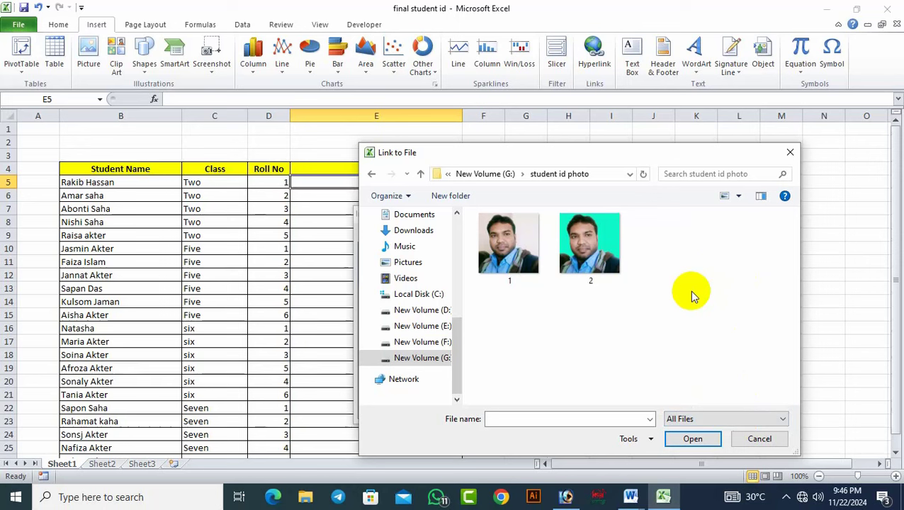
pyautogui.click(491, 243)
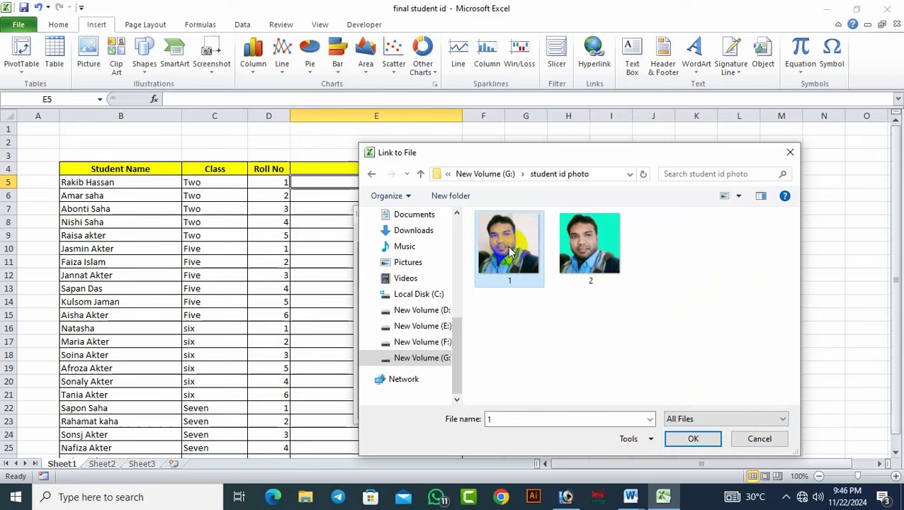
pyautogui.click(706, 440)
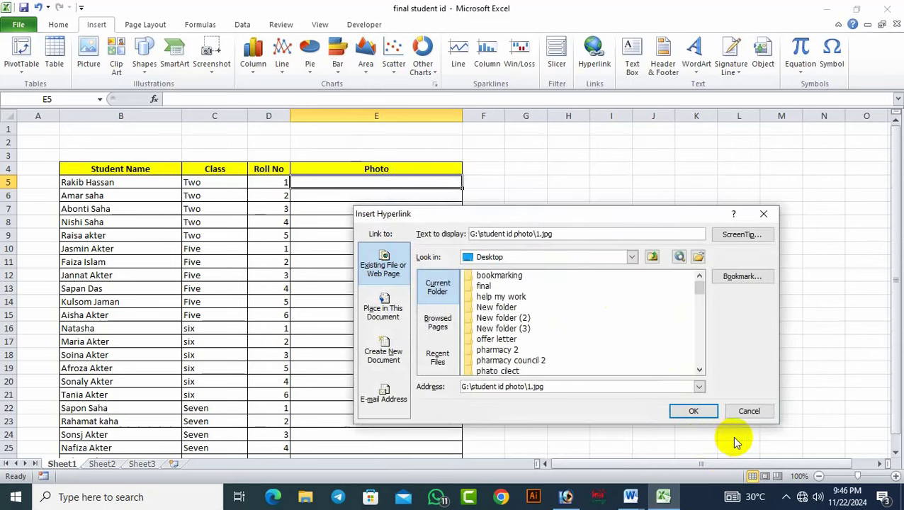
pyautogui.click(694, 412)
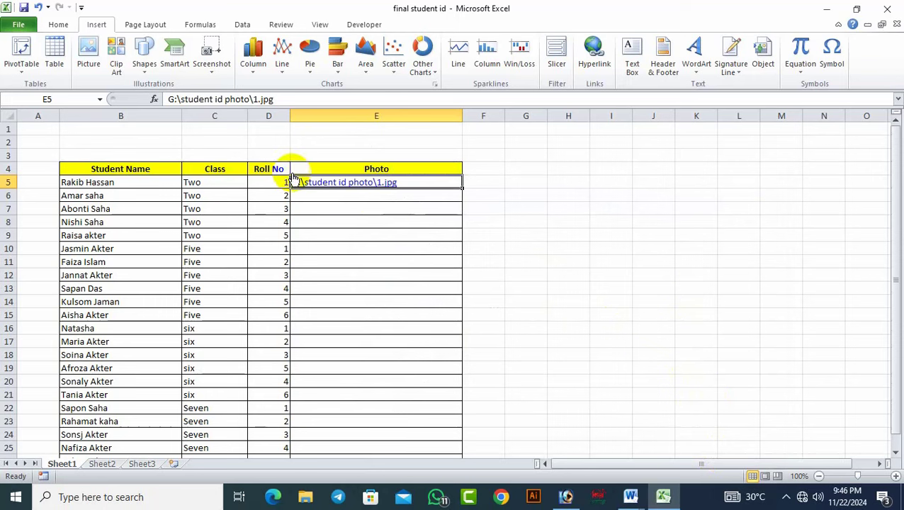
pyautogui.click(606, 211)
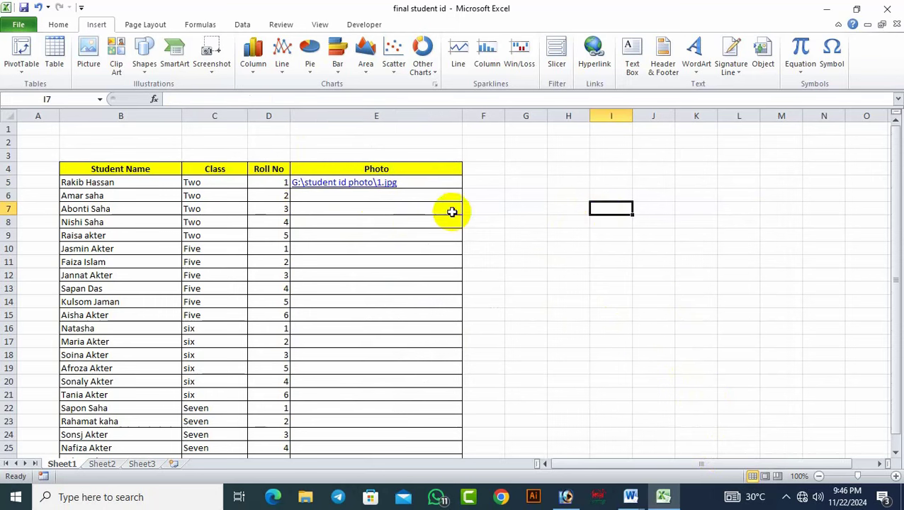
# Step: Insert a hyperlink in Photo cell E6 to G:\student id photo\2.jpg, browsing the folder with the All Files filter
pyautogui.click(409, 195)
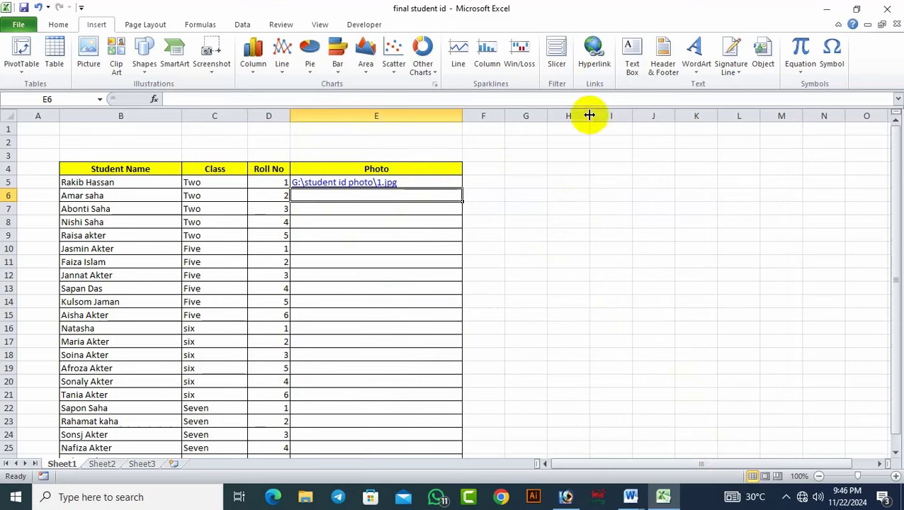
pyautogui.click(594, 55)
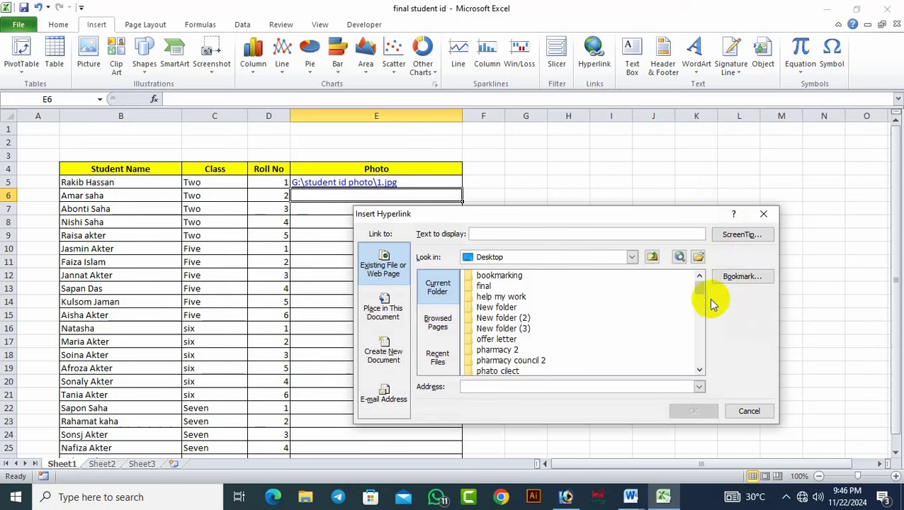
pyautogui.click(698, 256)
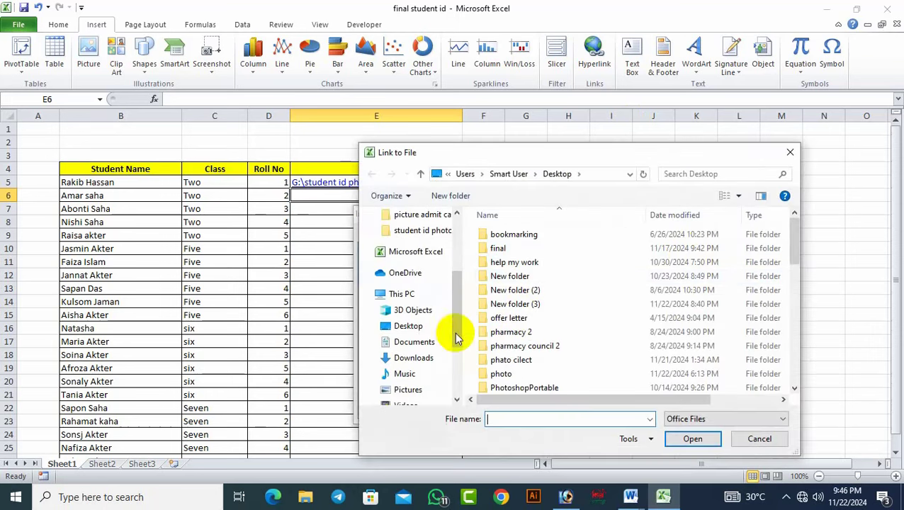
pyautogui.moveTo(454, 339); pyautogui.dragTo(457, 375)
pyautogui.click(434, 378)
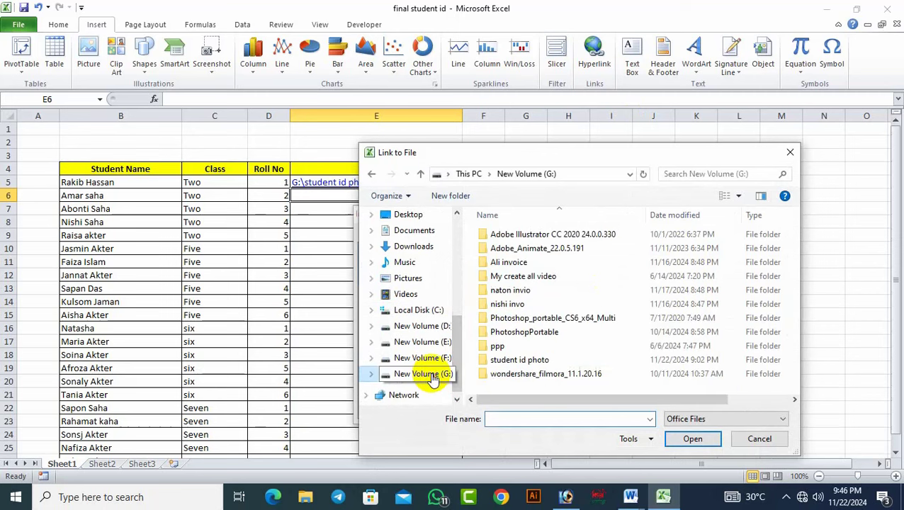
pyautogui.doubleClick(531, 361)
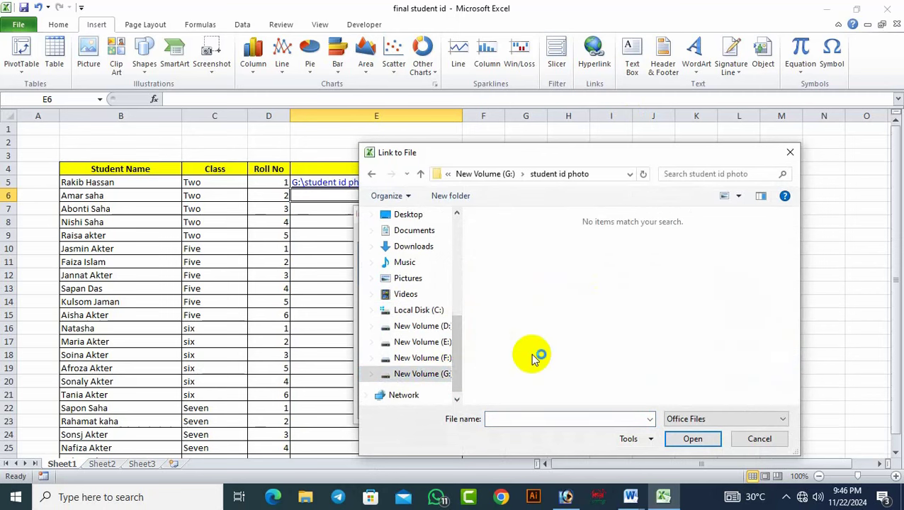
pyautogui.click(735, 419)
pyautogui.click(695, 267)
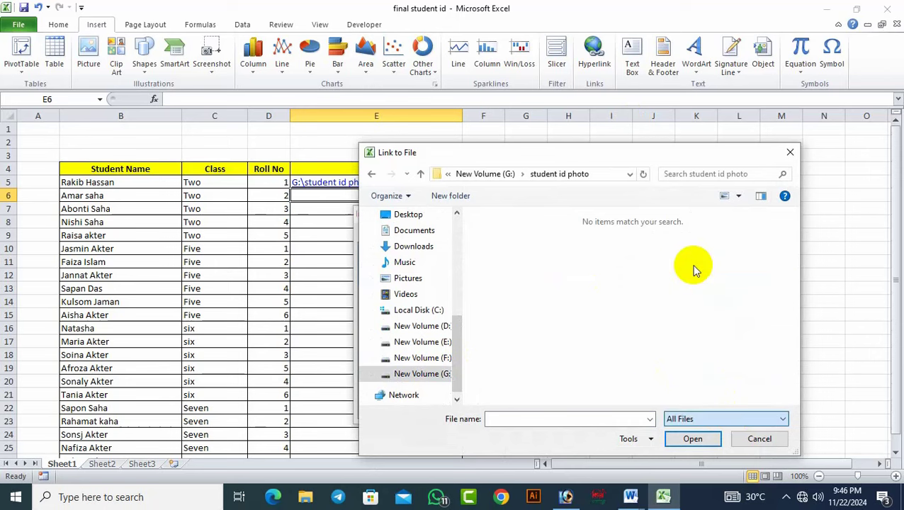
pyautogui.click(602, 255)
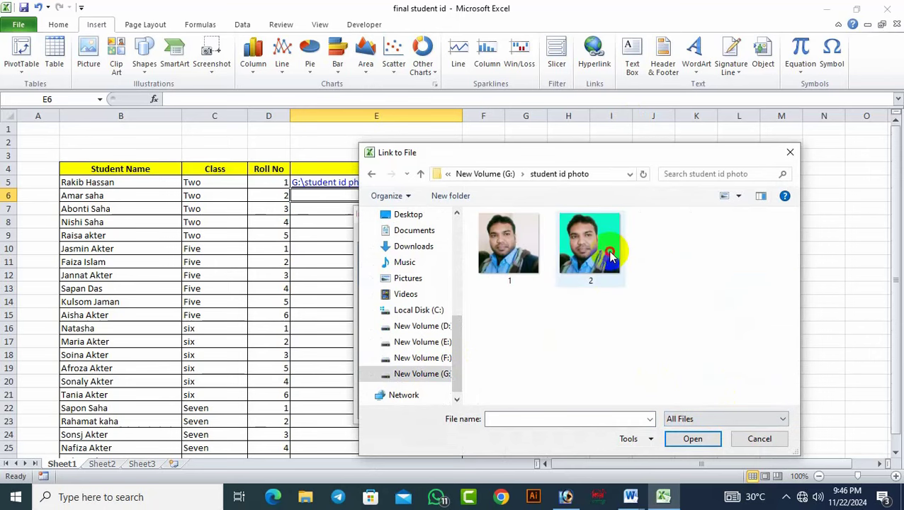
pyautogui.click(707, 443)
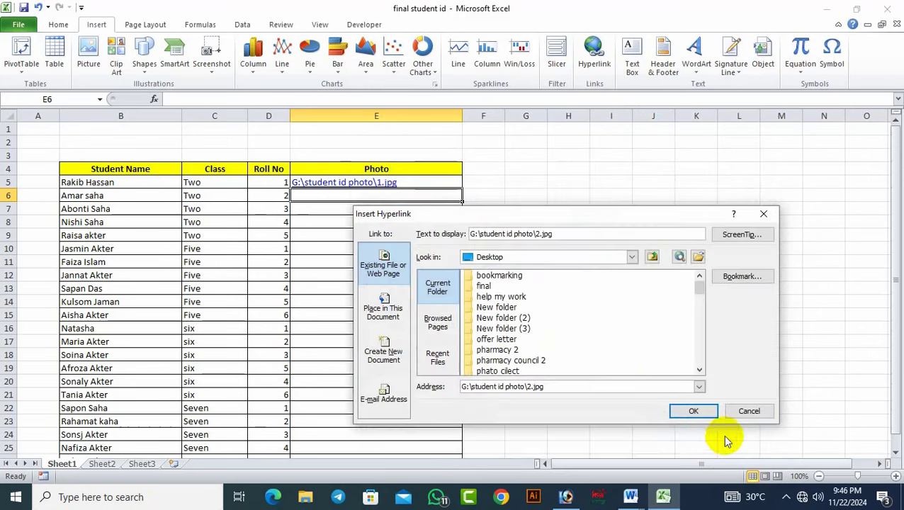
pyautogui.click(694, 411)
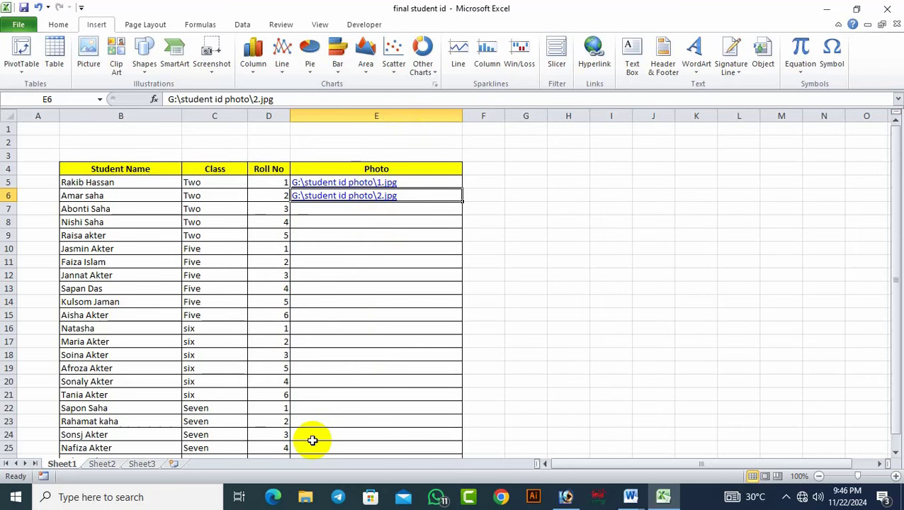
# Step: Fill the G:\student id photo\2.jpg hyperlink from cell E6 down the Photo column to the last student in E26
pyautogui.click(681, 328)
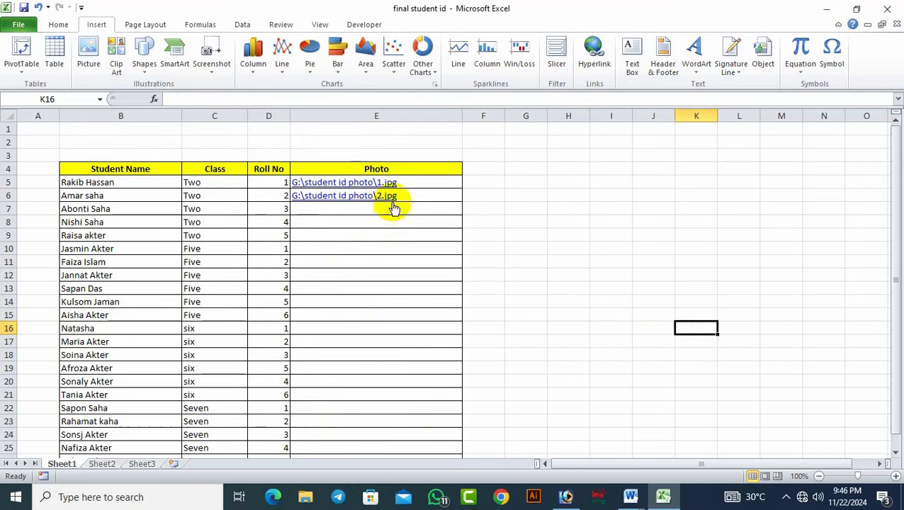
pyautogui.click(423, 195)
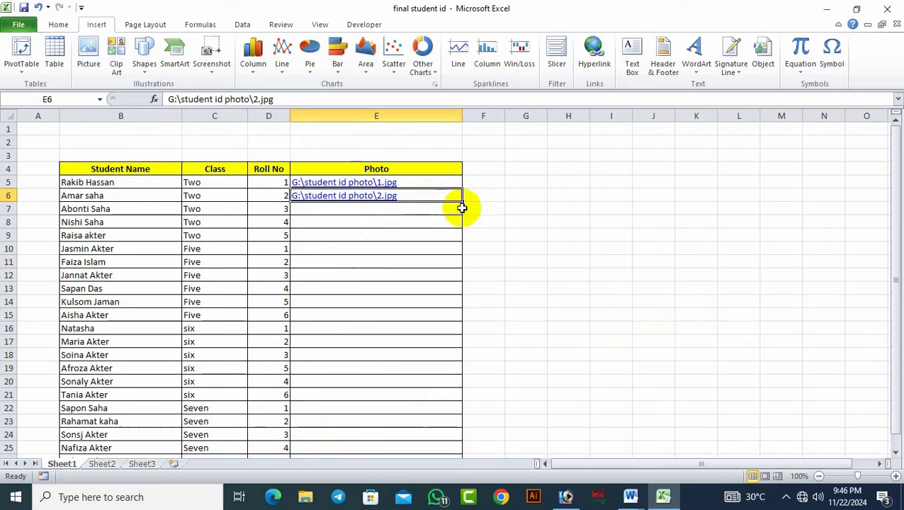
pyautogui.moveTo(462, 202); pyautogui.dragTo(440, 432)
pyautogui.click(618, 205)
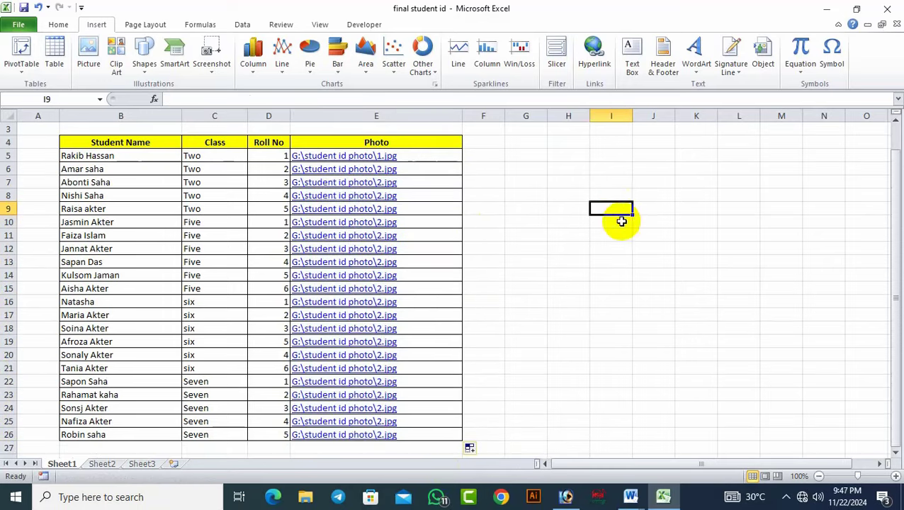
# Step: Check the photos in the student id photo folder, close its window and return to the Excel student list
pyautogui.click(306, 497)
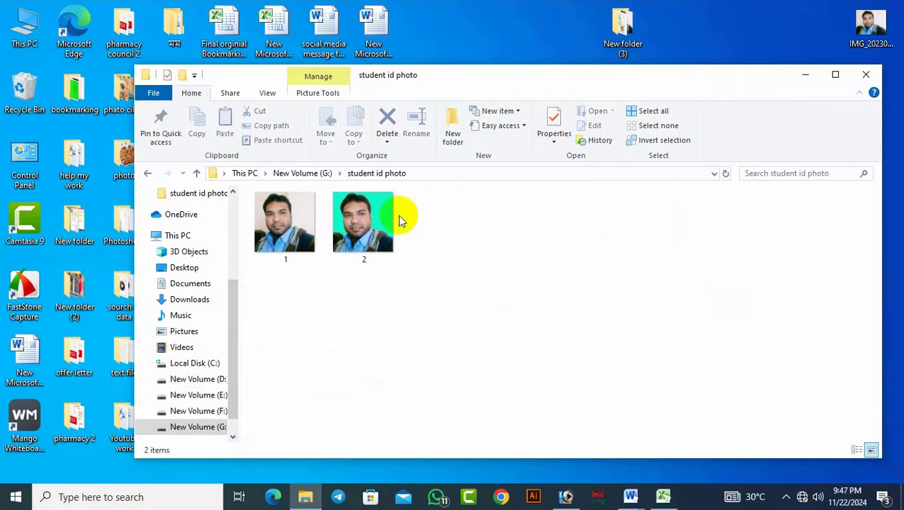
pyautogui.click(868, 74)
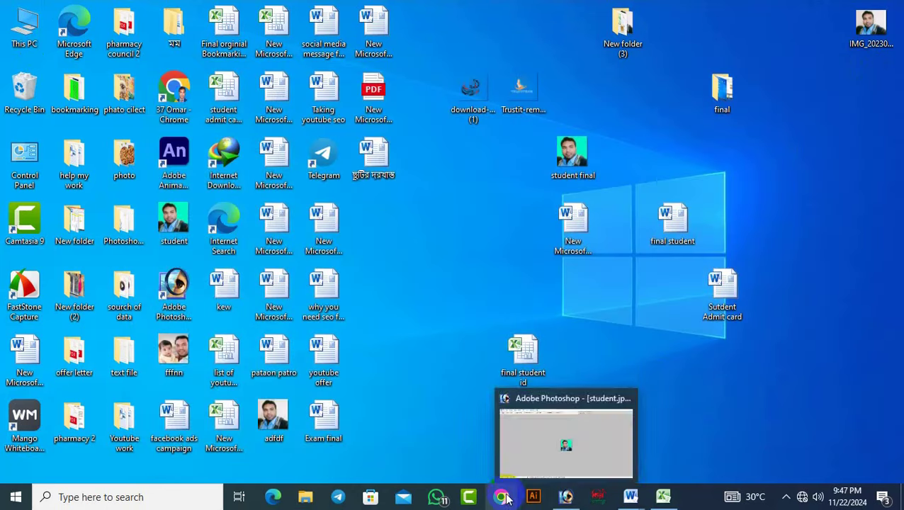
pyautogui.moveTo(660, 500)
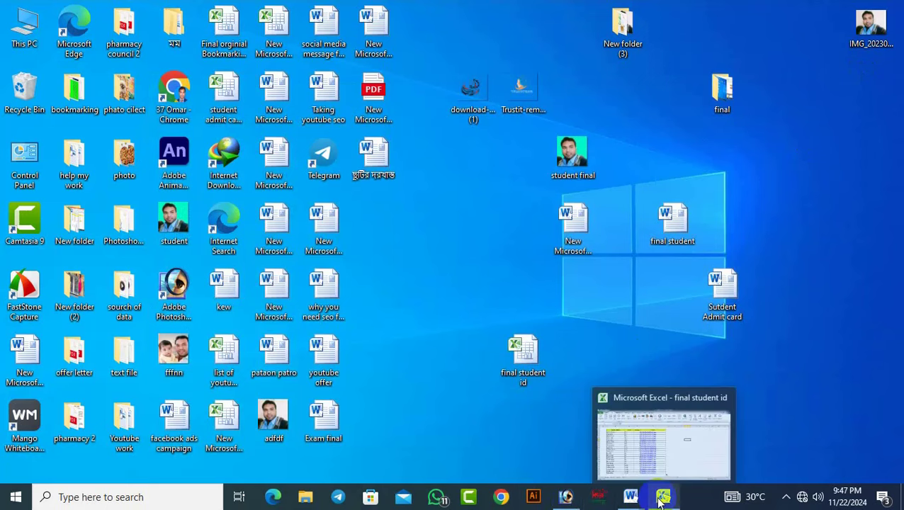
pyautogui.click(649, 440)
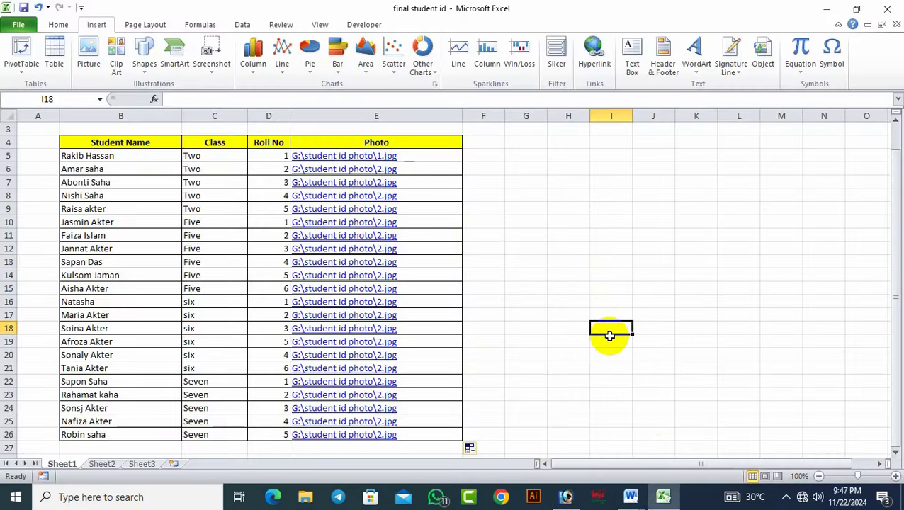
# Step: Replace every \ with \\ in the photo paths of column E
pyautogui.scroll(1, 717, 343)
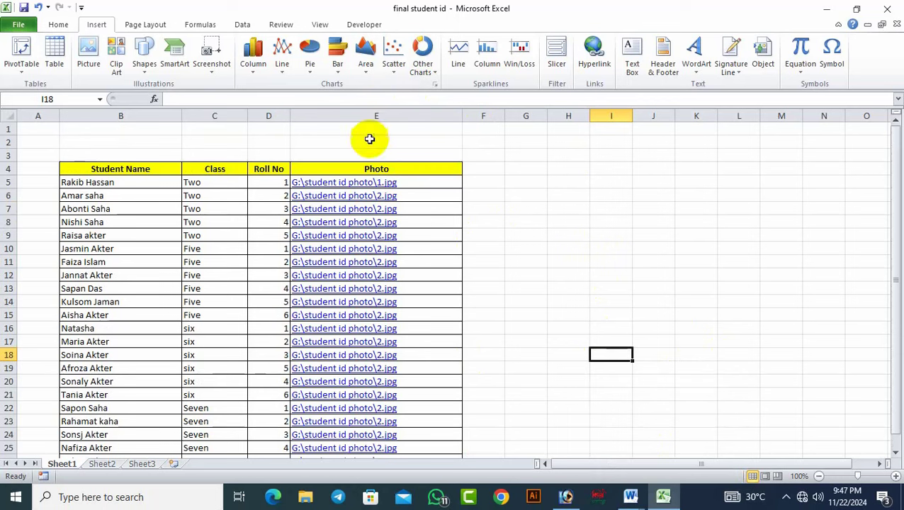
pyautogui.click(375, 113)
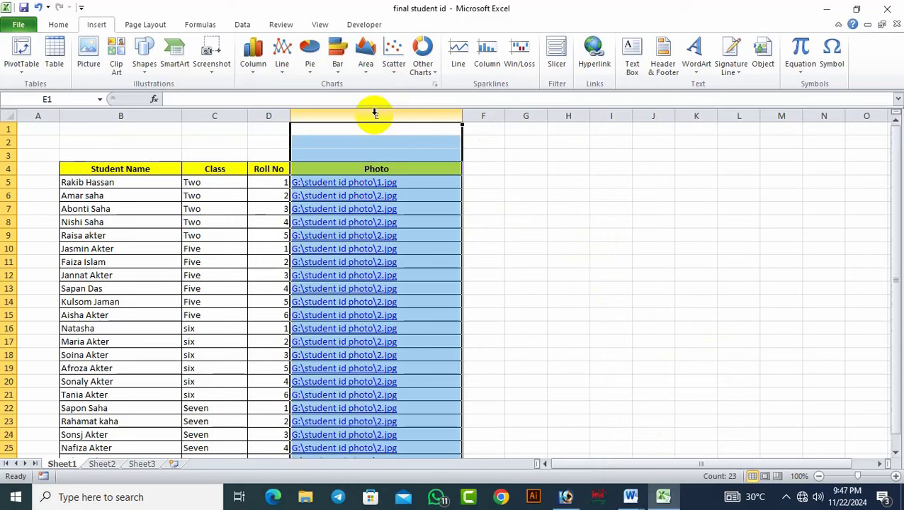
pyautogui.hotkey('ctrl', 'h')
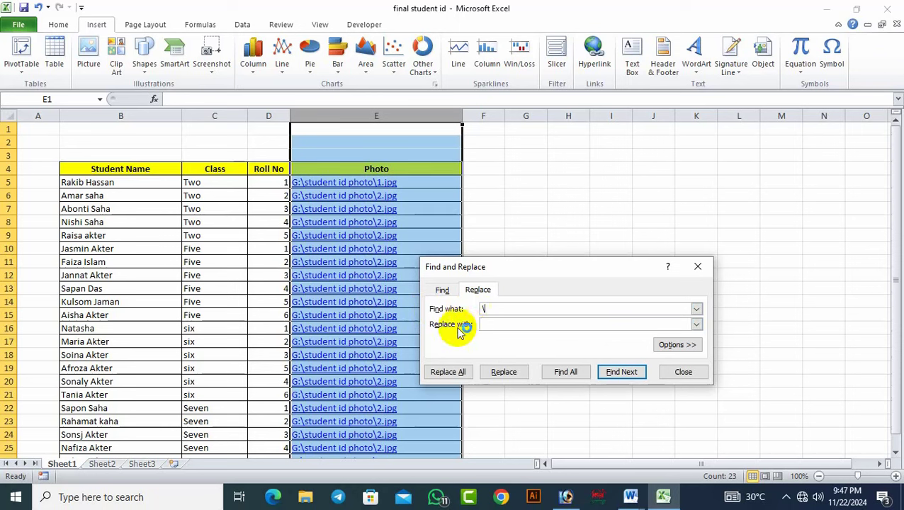
pyautogui.click(510, 325)
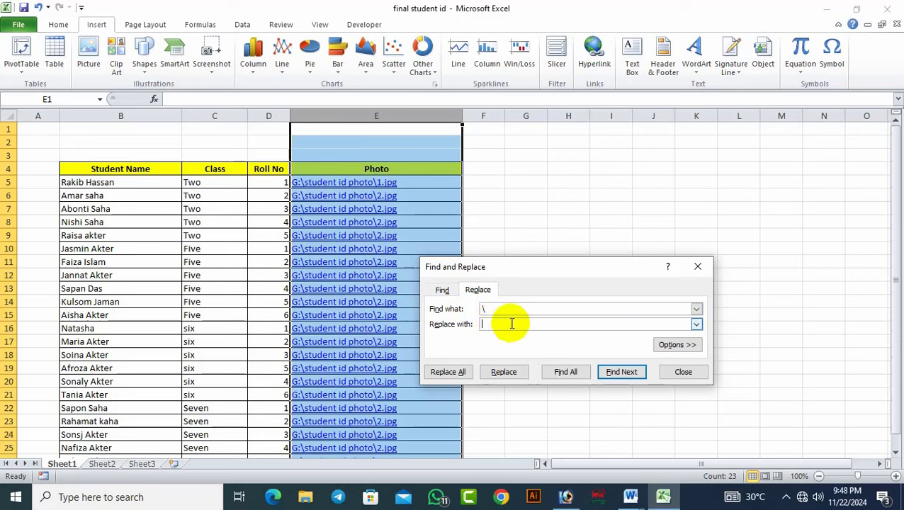
pyautogui.write('\\\\')
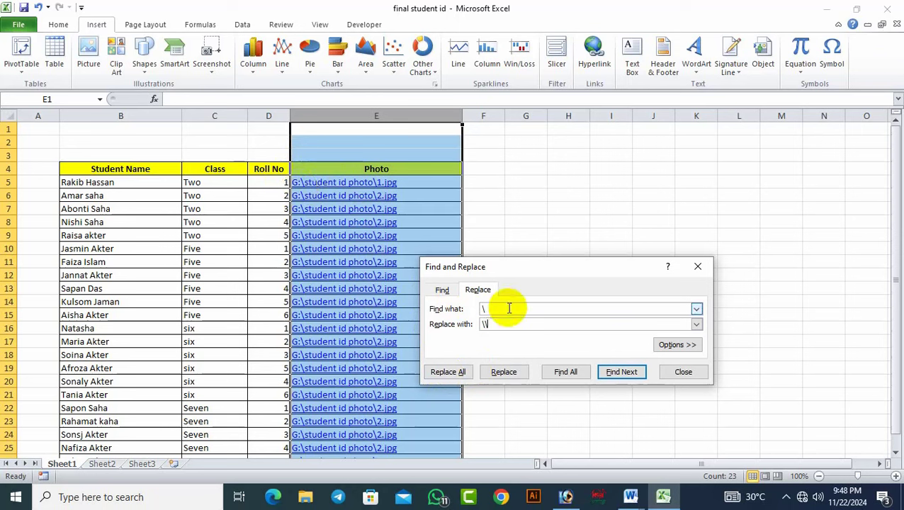
pyautogui.click(458, 374)
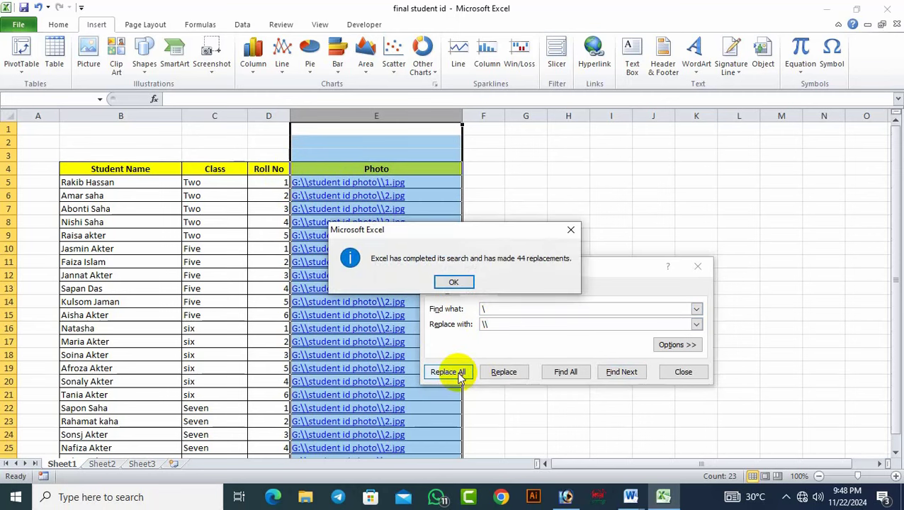
pyautogui.click(454, 281)
pyautogui.press('Escape')
pyautogui.click(629, 208)
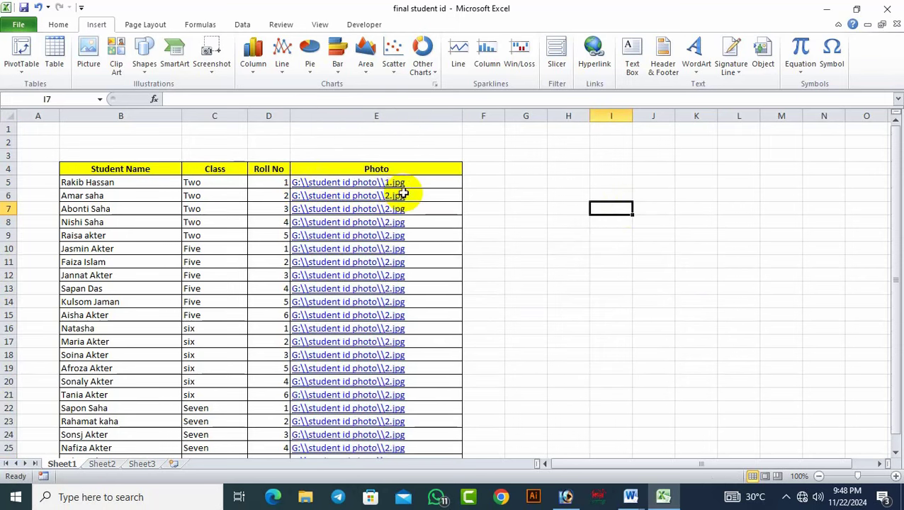
pyautogui.scroll(-5, 545, 298)
pyautogui.scroll(5, 578, 347)
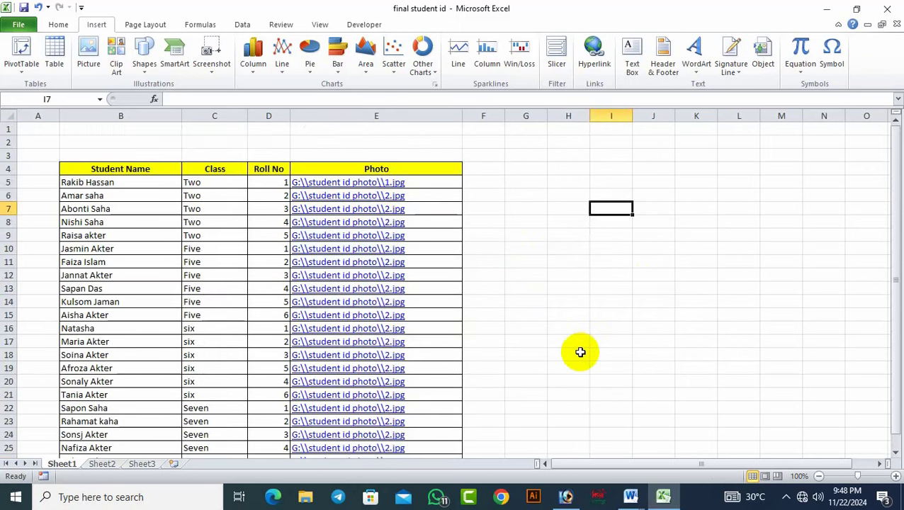
pyautogui.scroll(-3, 579, 352)
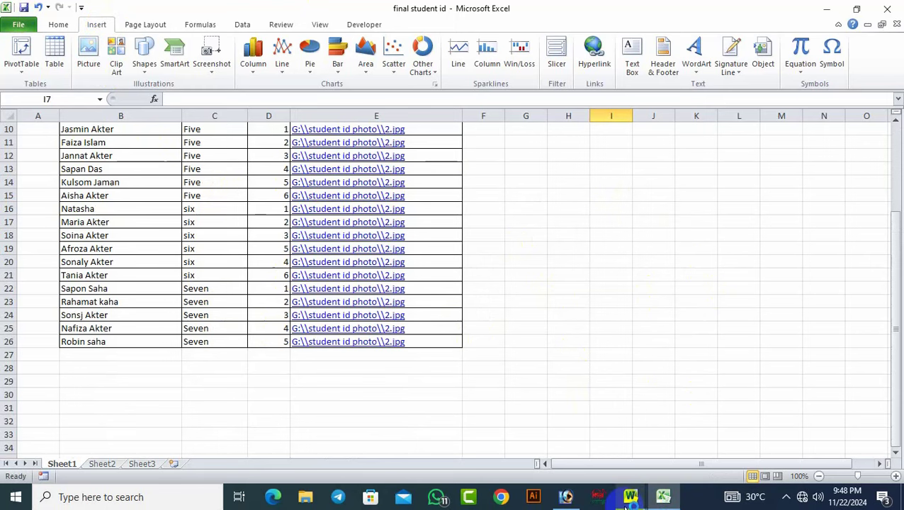
# Step: Switch to the admit card document in Word and delete the 1.1" photo box table
pyautogui.moveTo(638, 493)
pyautogui.click(684, 453)
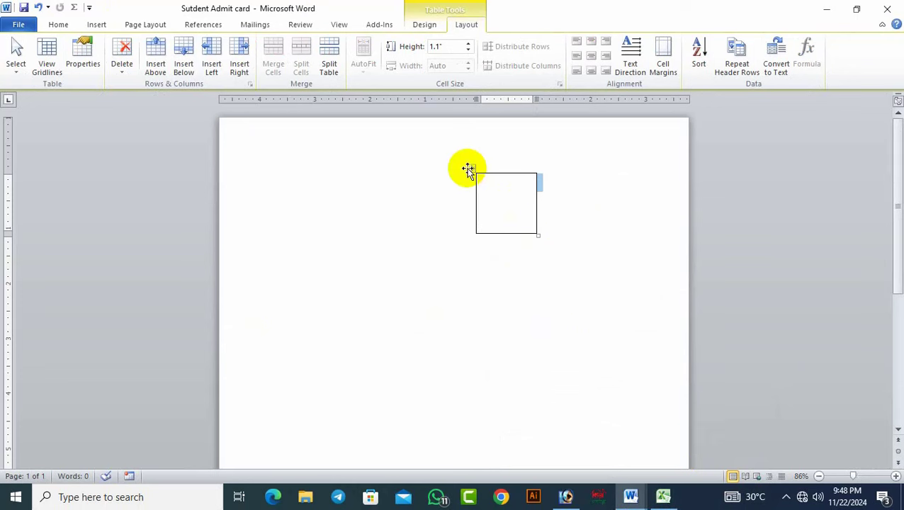
pyautogui.click(468, 170)
pyautogui.click(467, 169)
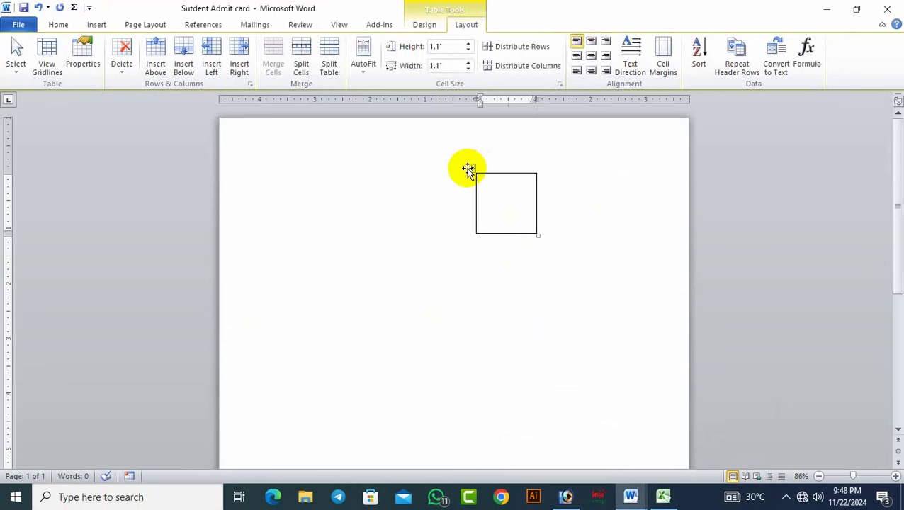
pyautogui.click(468, 170)
pyautogui.rightClick(467, 170)
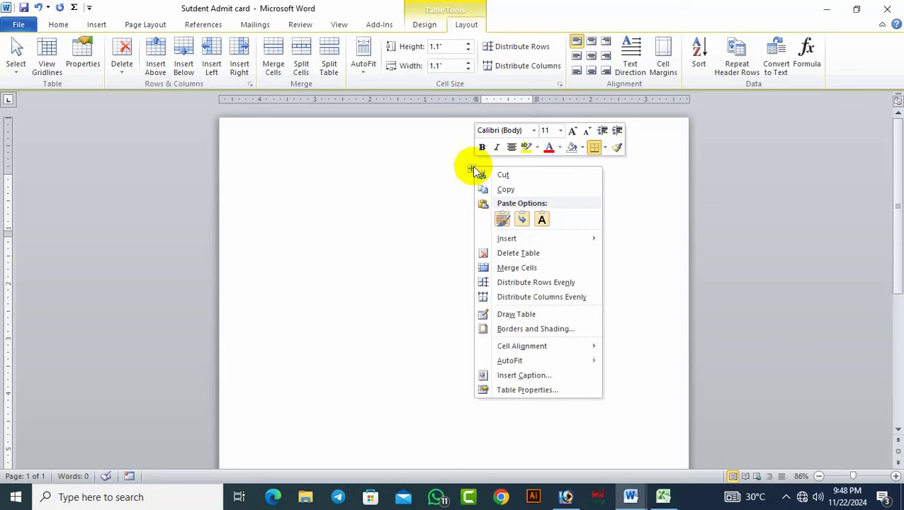
pyautogui.click(521, 254)
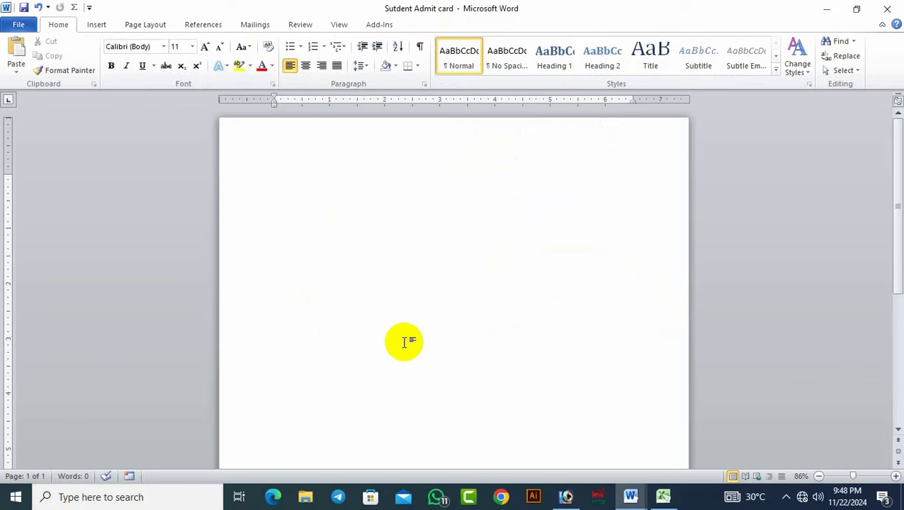
pyautogui.click(149, 25)
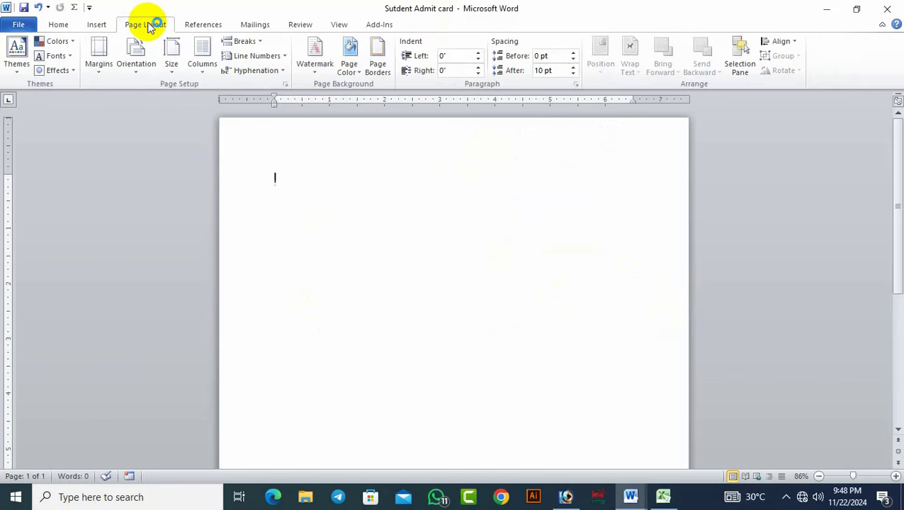
pyautogui.click(103, 75)
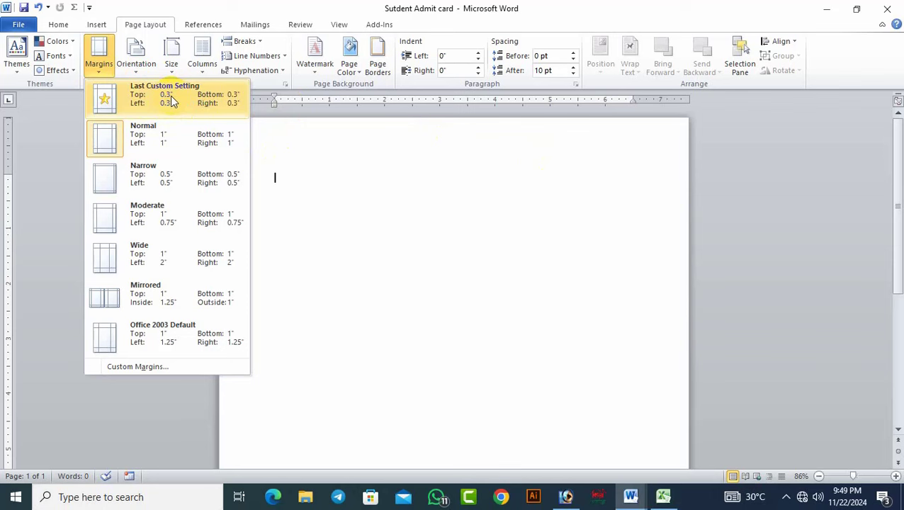
pyautogui.click(133, 367)
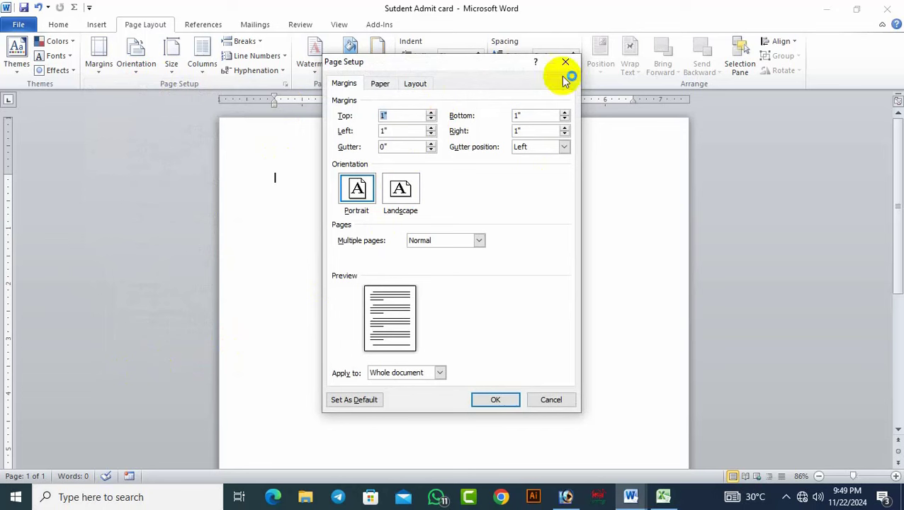
pyautogui.click(433, 114)
pyautogui.click(433, 113)
pyautogui.click(433, 113)
pyautogui.click(434, 113)
pyautogui.click(434, 113)
pyautogui.click(434, 114)
pyautogui.click(433, 114)
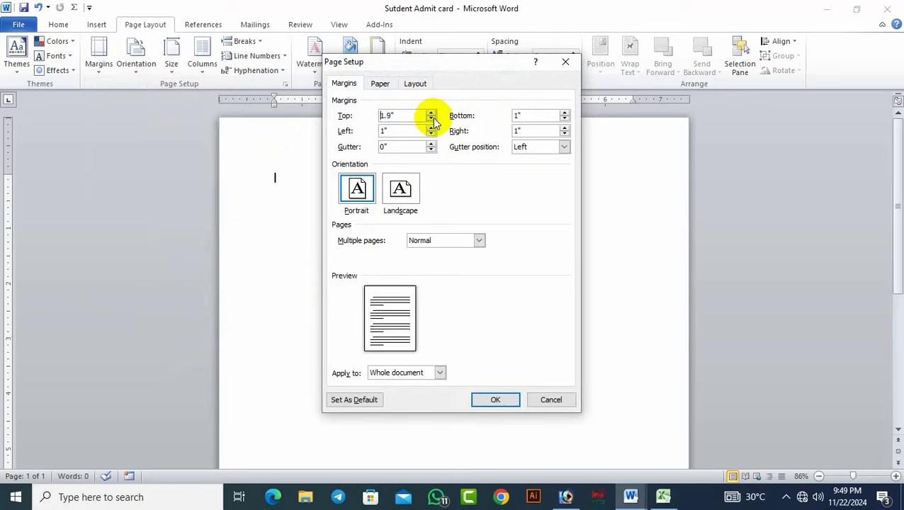
pyautogui.click(433, 113)
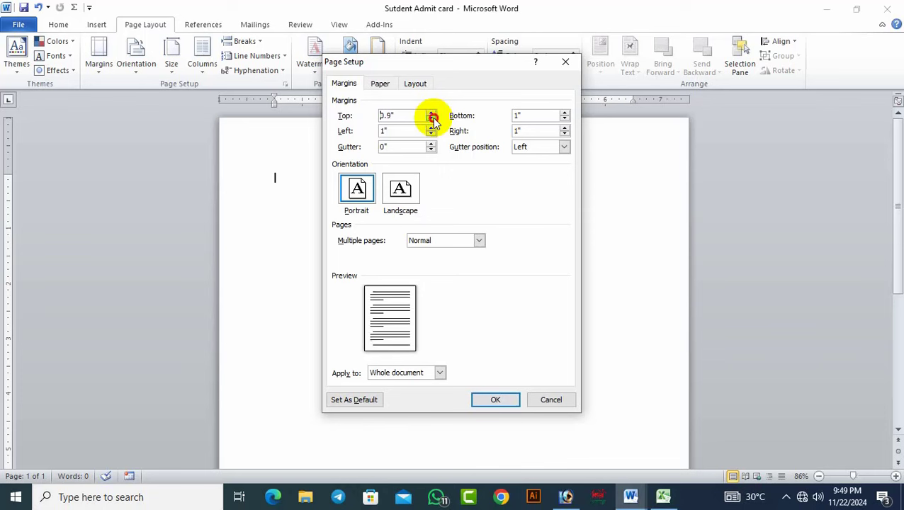
pyautogui.click(433, 119)
pyautogui.click(433, 118)
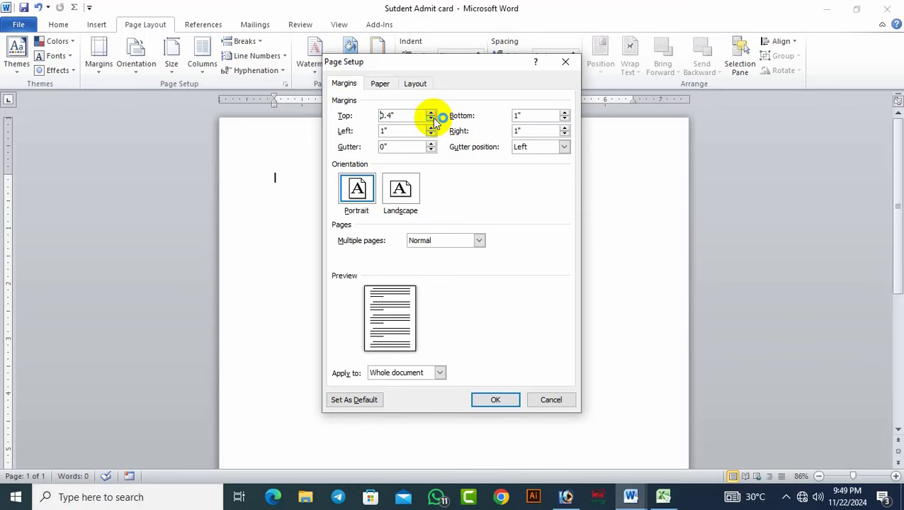
pyautogui.click(566, 62)
# Step: Apply the last custom margin setting of 0.3" on all four sides of the page
pyautogui.click(103, 68)
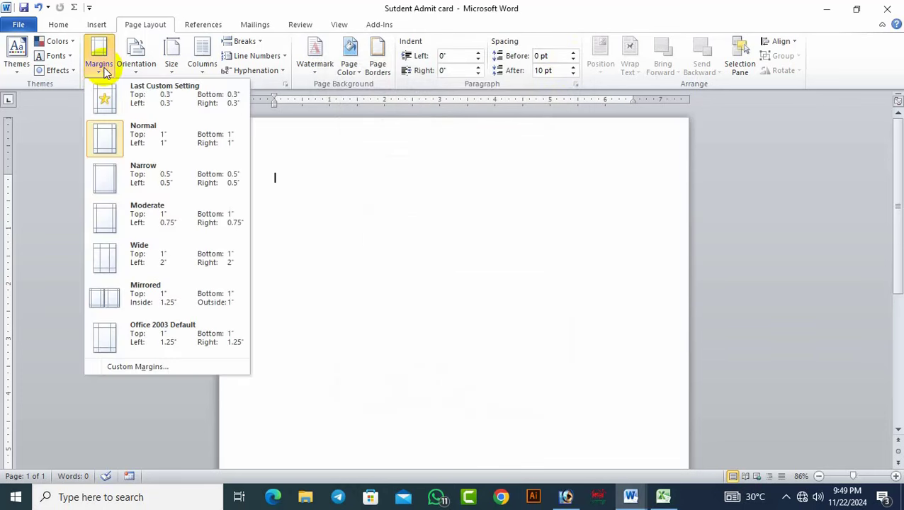
pyautogui.click(204, 106)
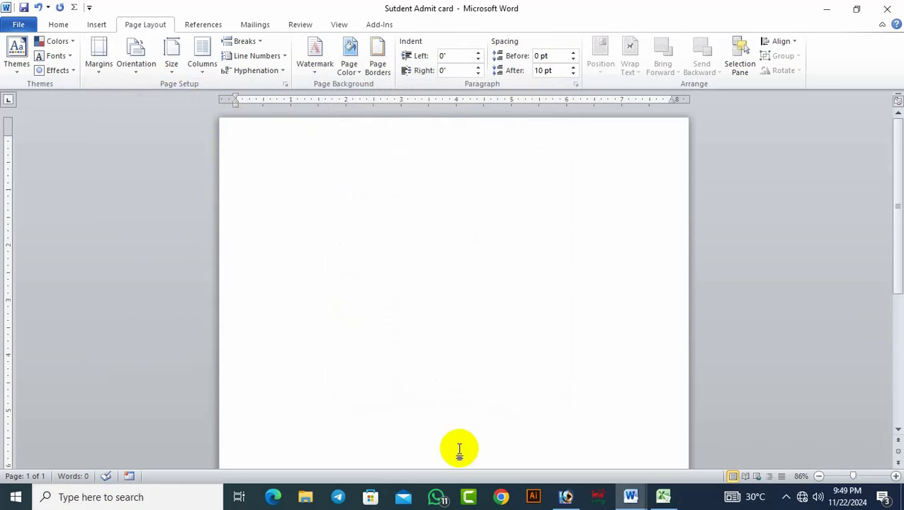
# Step: Insert a table with one column and three rows at the start of the page
pyautogui.click(90, 24)
pyautogui.click(105, 71)
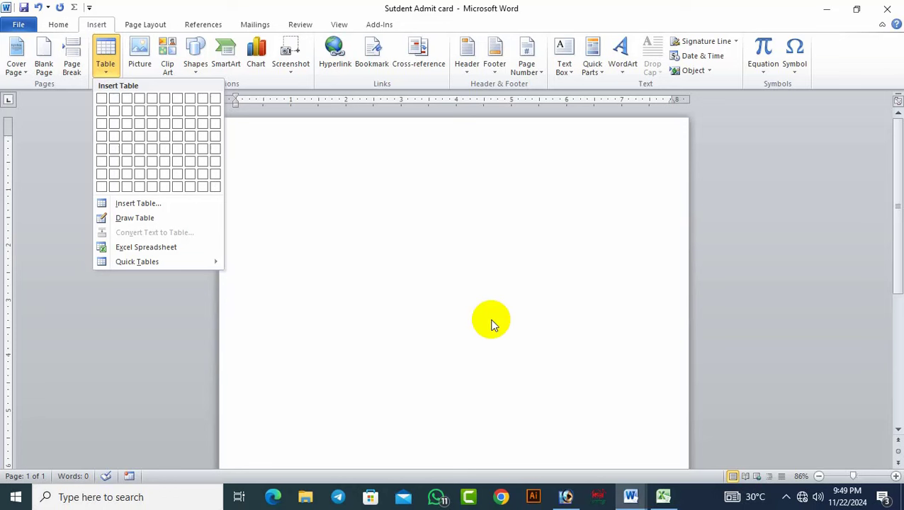
pyautogui.click(105, 126)
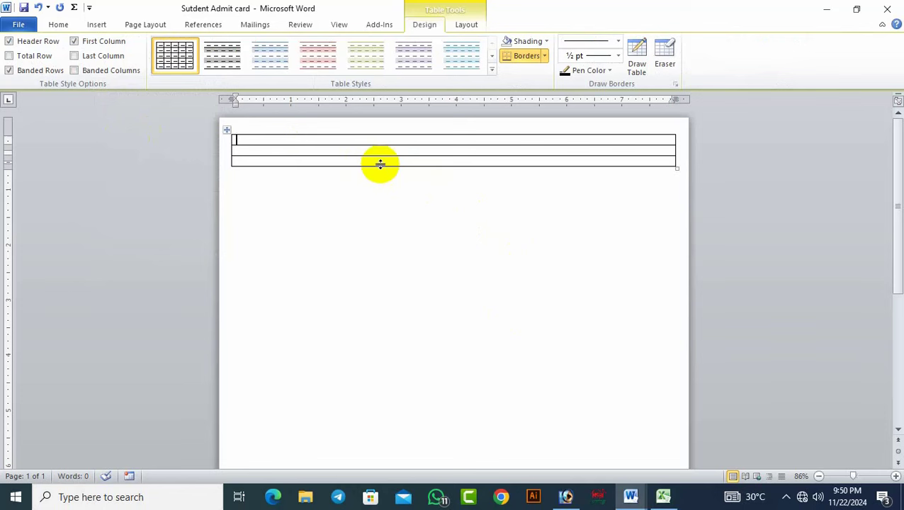
# Step: Stretch the table's last row down to just above the bottom margin so the table fits on one page
pyautogui.moveTo(380, 165); pyautogui.dragTo(384, 437)
pyautogui.scroll(-2, 486, 322)
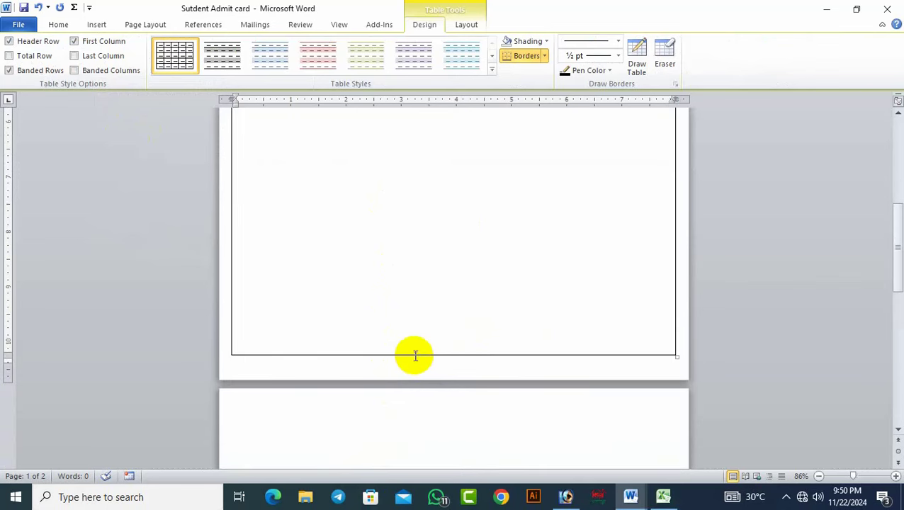
pyautogui.moveTo(414, 354); pyautogui.dragTo(414, 345)
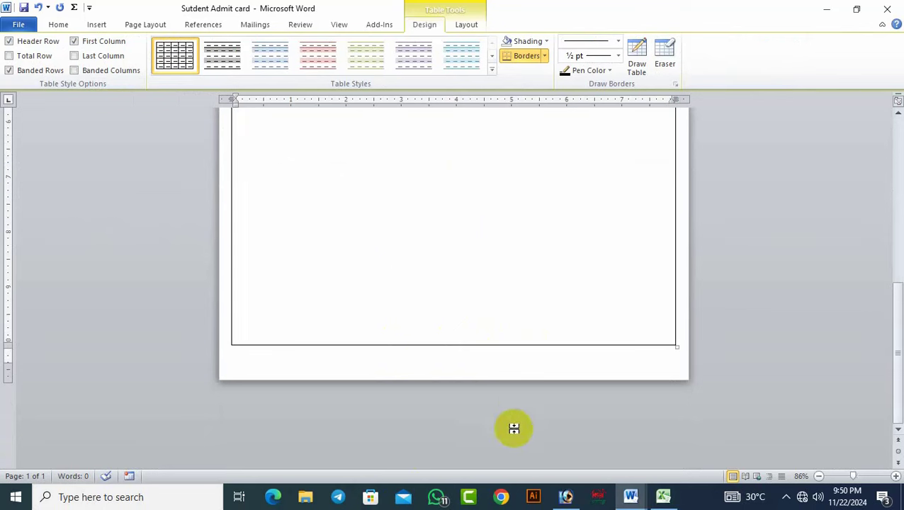
pyautogui.scroll(3, 515, 428)
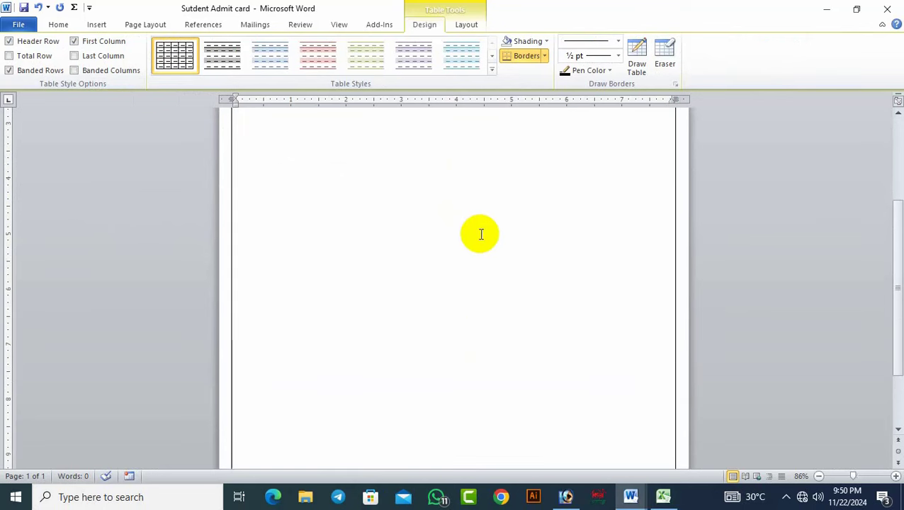
# Step: Distribute the three rows of the full-page table evenly so they share the same height
pyautogui.scroll(3, 538, 269)
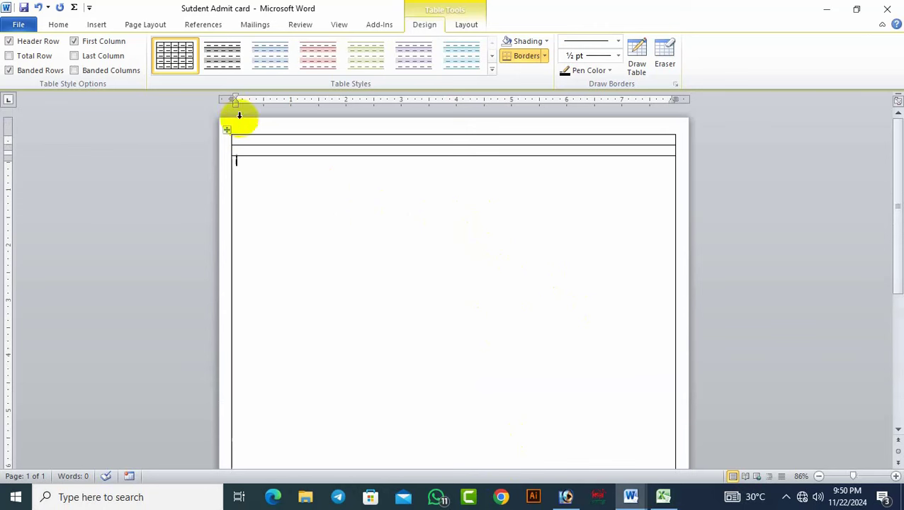
pyautogui.click(226, 130)
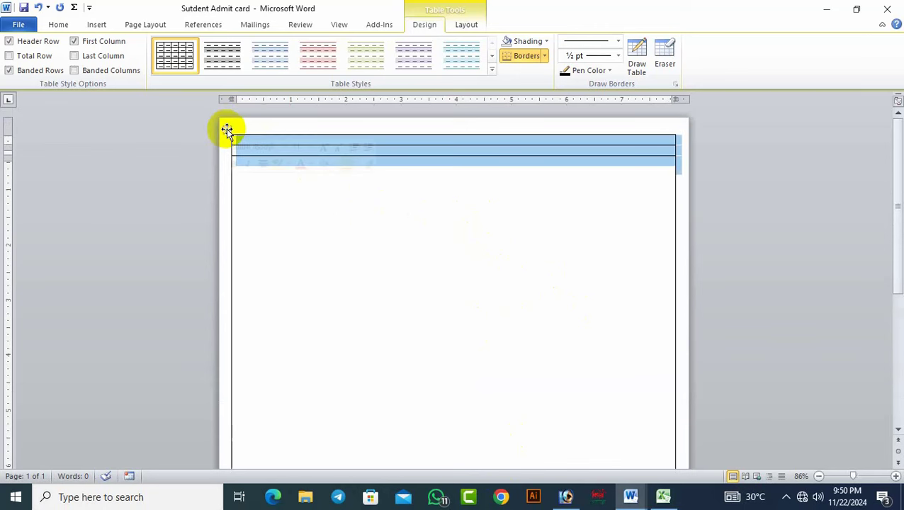
pyautogui.click(467, 25)
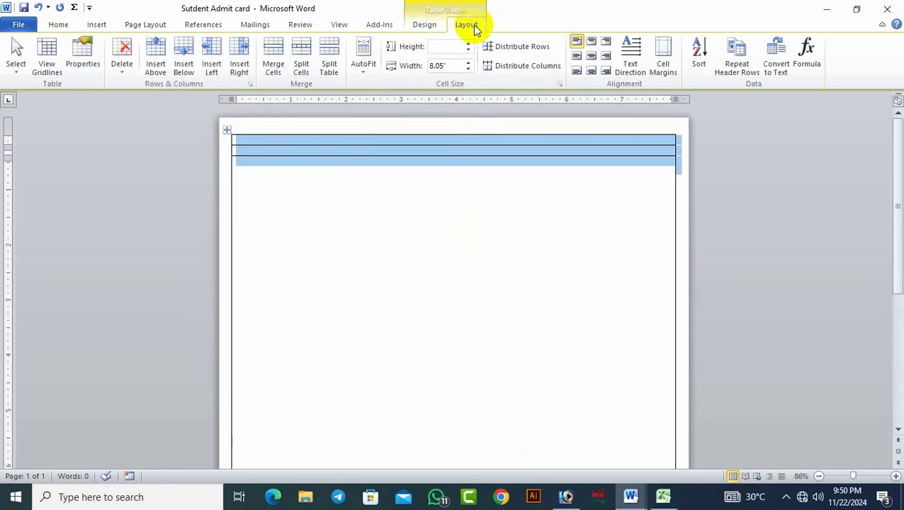
pyautogui.click(543, 54)
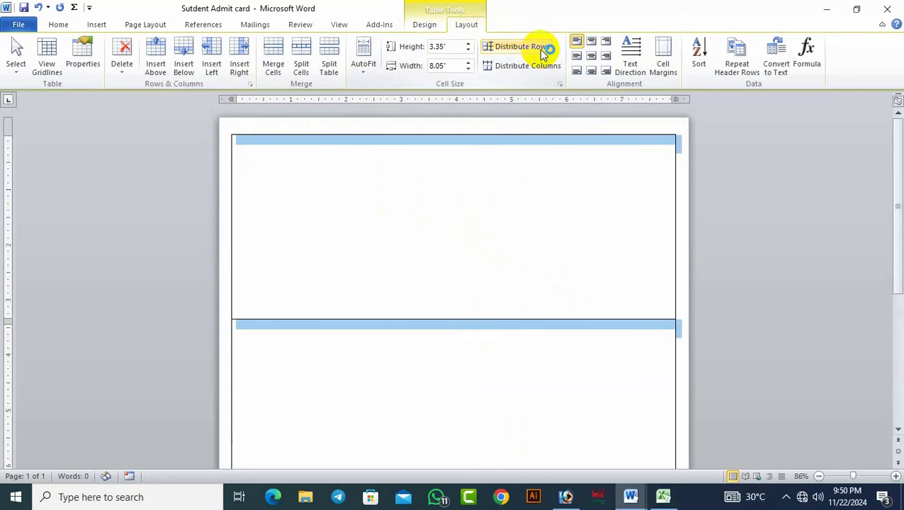
pyautogui.click(482, 184)
pyautogui.scroll(-4, 494, 218)
pyautogui.scroll(4, 521, 418)
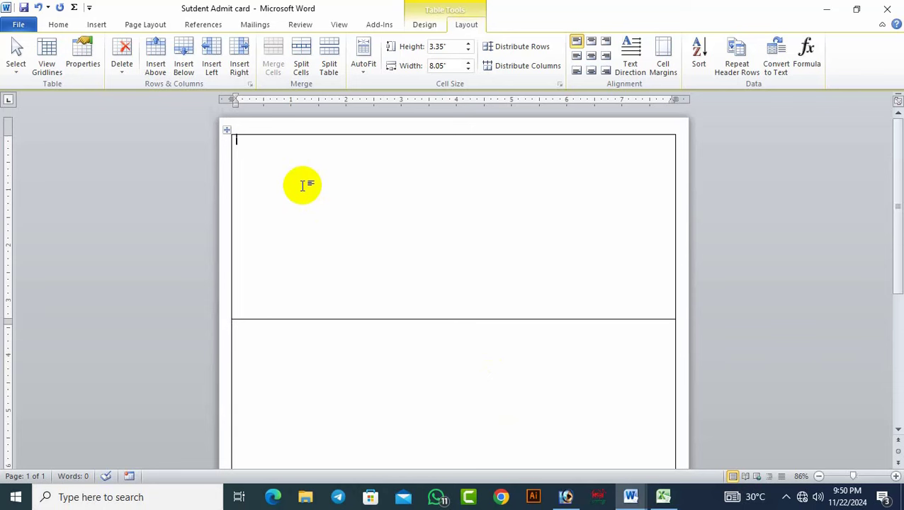
# Step: Draw a rectangle about 0.76" high and 7.96" wide across the top of the table's first row
pyautogui.click(99, 25)
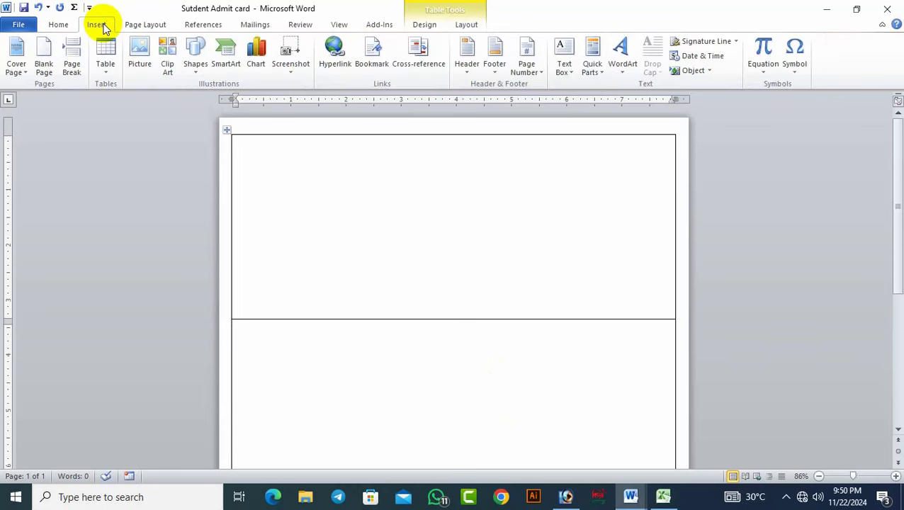
pyautogui.click(197, 51)
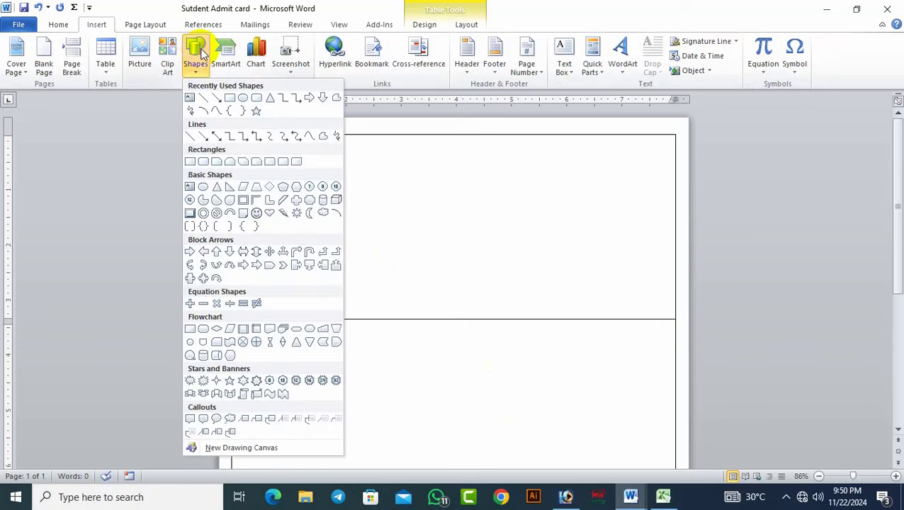
pyautogui.click(234, 97)
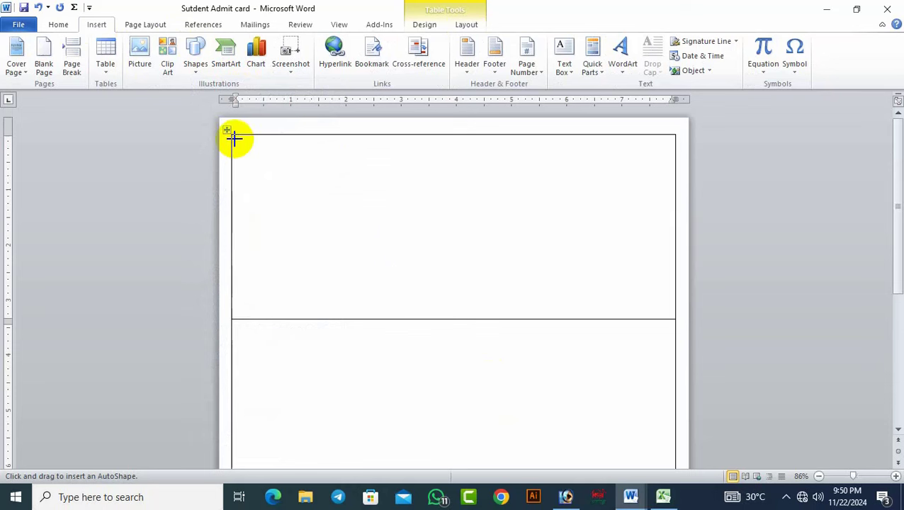
pyautogui.moveTo(236, 138)
pyautogui.mouseDown()
pyautogui.moveTo(238, 160)
pyautogui.moveTo(341, 179)
pyautogui.moveTo(676, 182)
pyautogui.mouseUp()
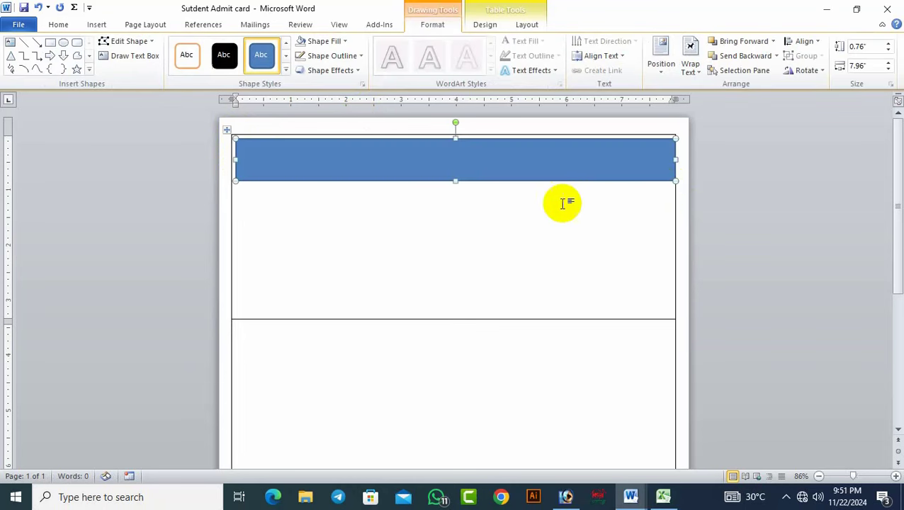
# Step: Nudge the rectangle slightly left and up so it sits against the top border of the first row
pyautogui.hotkey('ctrl', 'Left')
pyautogui.hotkey('ctrl', 'Left')
pyautogui.hotkey('ctrl', 'Left')
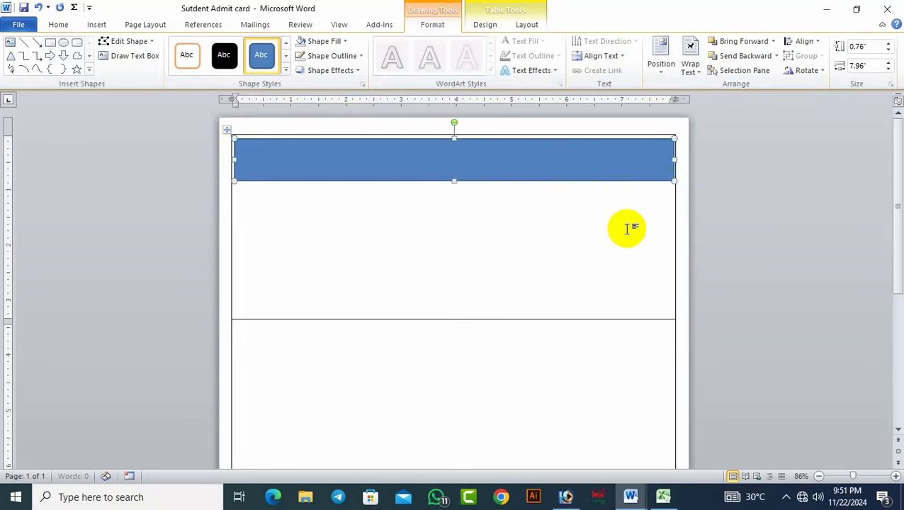
pyautogui.hotkey('ctrl', 'Up')
pyautogui.hotkey('ctrl', 'Up')
pyautogui.hotkey('ctrl', 'Up')
pyautogui.hotkey('ctrl', 'Up')
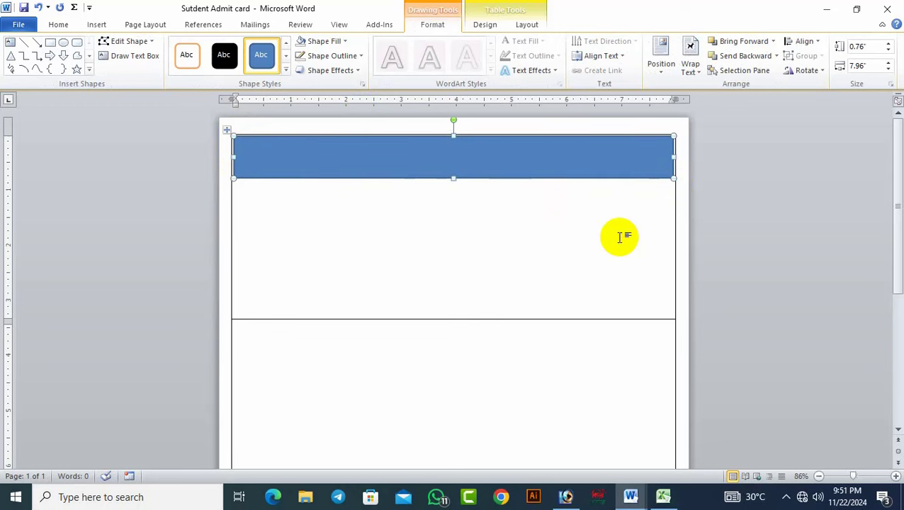
# Step: Apply the glossy orange preset style to the rectangle and add the text "Daudkandi Govt primary School" inside it
pyautogui.click(286, 71)
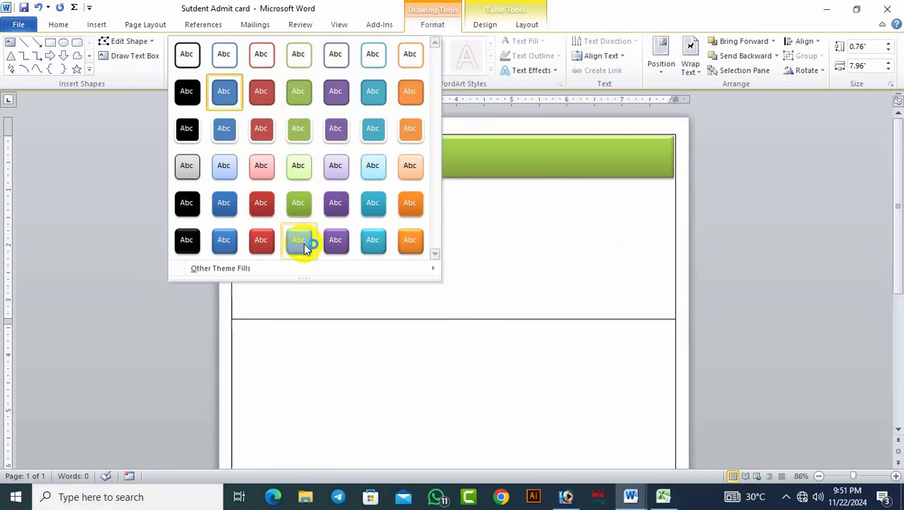
pyautogui.click(415, 243)
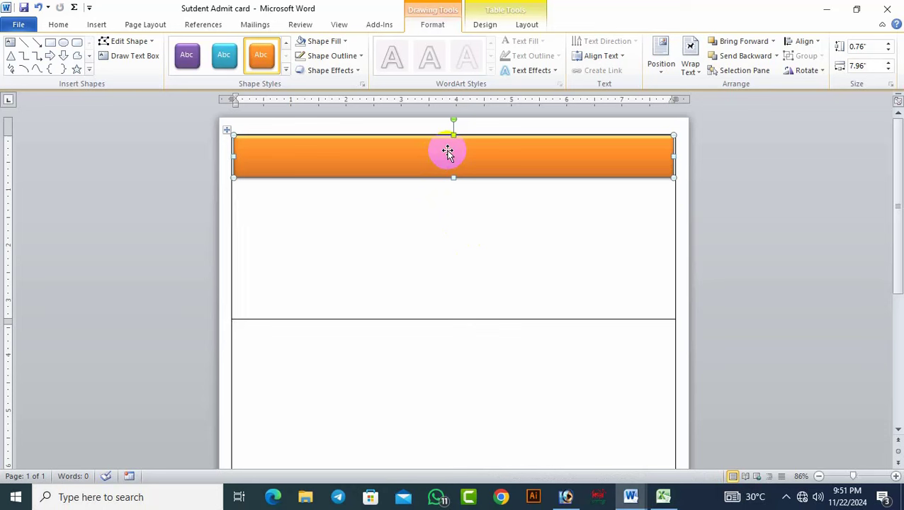
pyautogui.write('Dau')
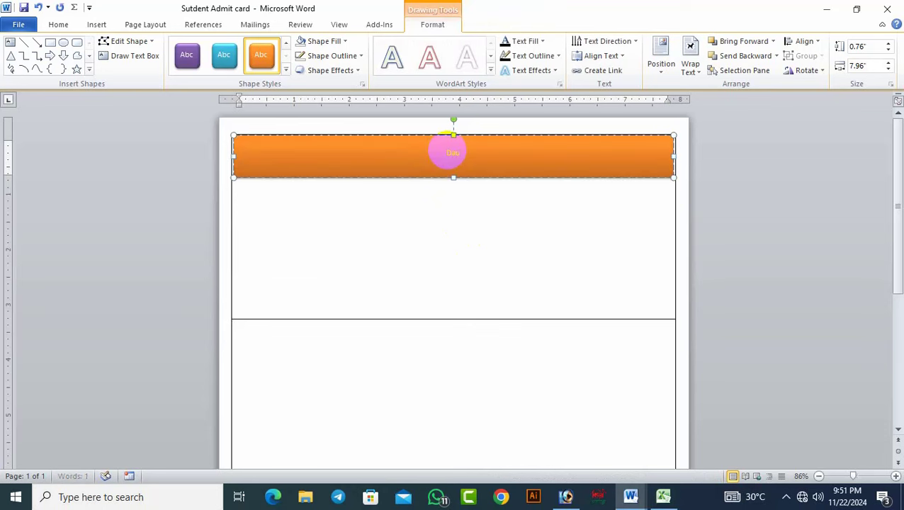
pyautogui.write('dkandi Govt primary School')
# Step: Enlarge the school name in the orange banner to font size 36
pyautogui.hotkey('ctrl', 'a')
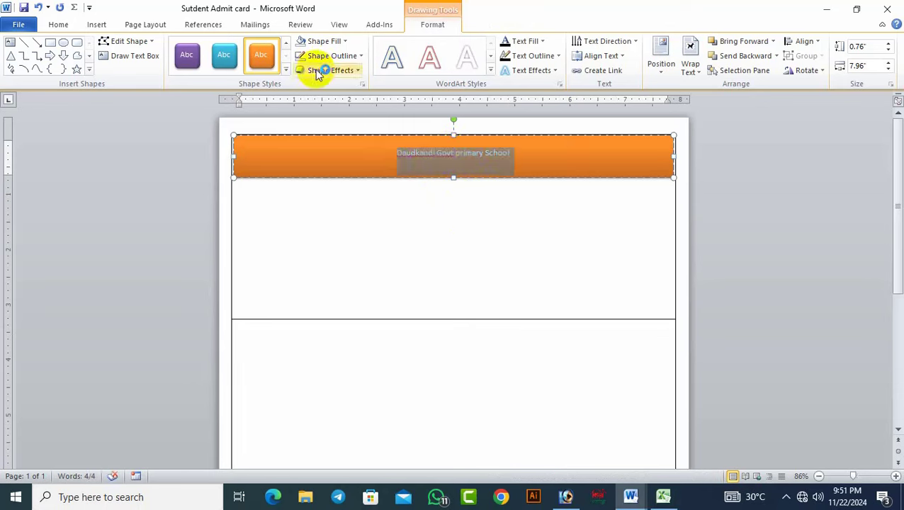
pyautogui.click(69, 24)
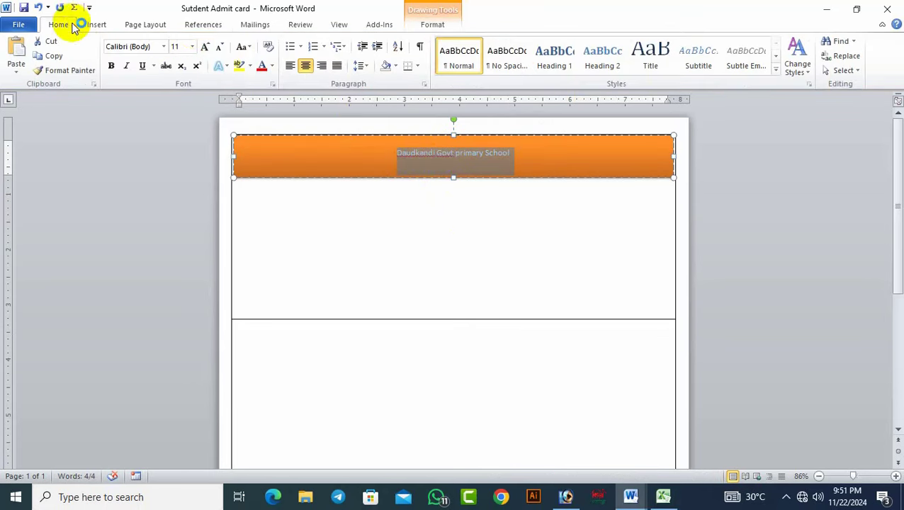
pyautogui.click(204, 47)
pyautogui.click(205, 47)
pyautogui.click(205, 47)
pyautogui.click(205, 47)
pyautogui.click(205, 47)
pyautogui.click(204, 47)
pyautogui.click(205, 47)
pyautogui.click(205, 47)
pyautogui.click(204, 47)
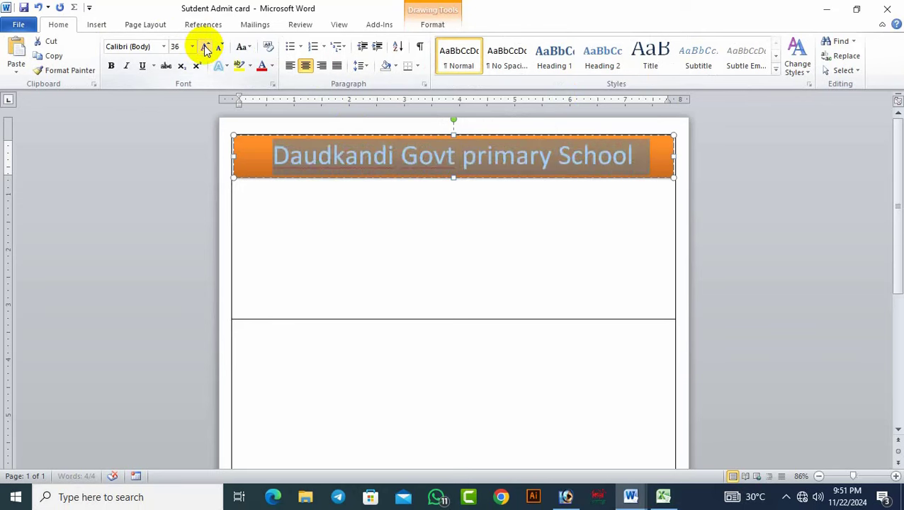
pyautogui.click(205, 47)
pyautogui.click(205, 46)
pyautogui.click(218, 48)
pyautogui.click(218, 48)
pyautogui.click(219, 47)
pyautogui.click(203, 48)
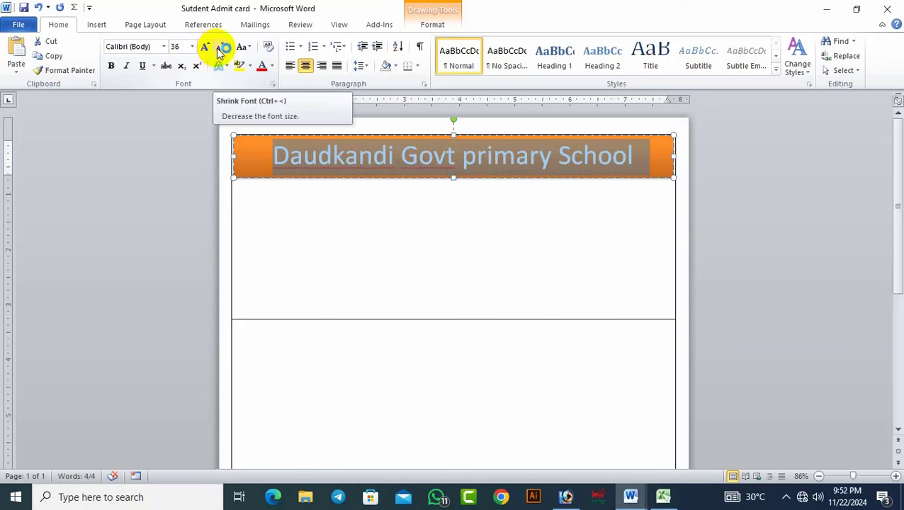
# Step: Make the school name in the banner bold and select the banner shape as an object
pyautogui.click(467, 277)
pyautogui.tripleClick(459, 164)
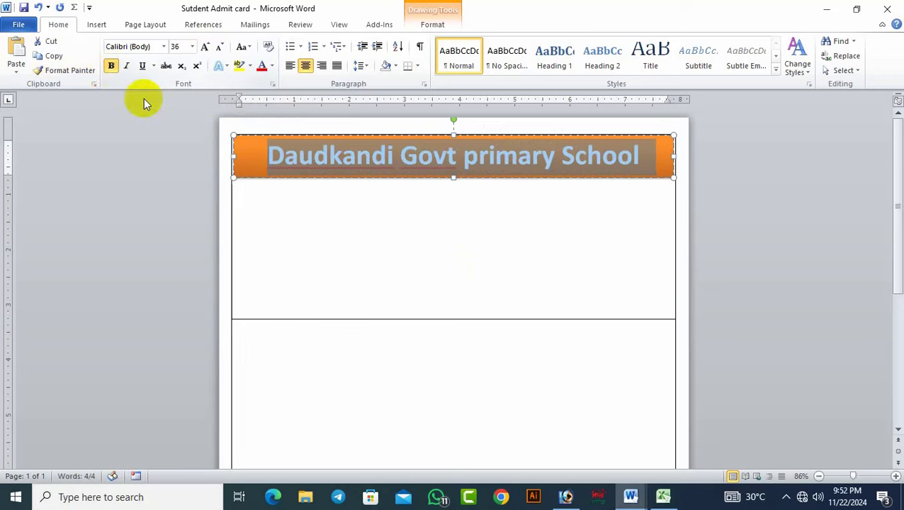
pyautogui.click(438, 222)
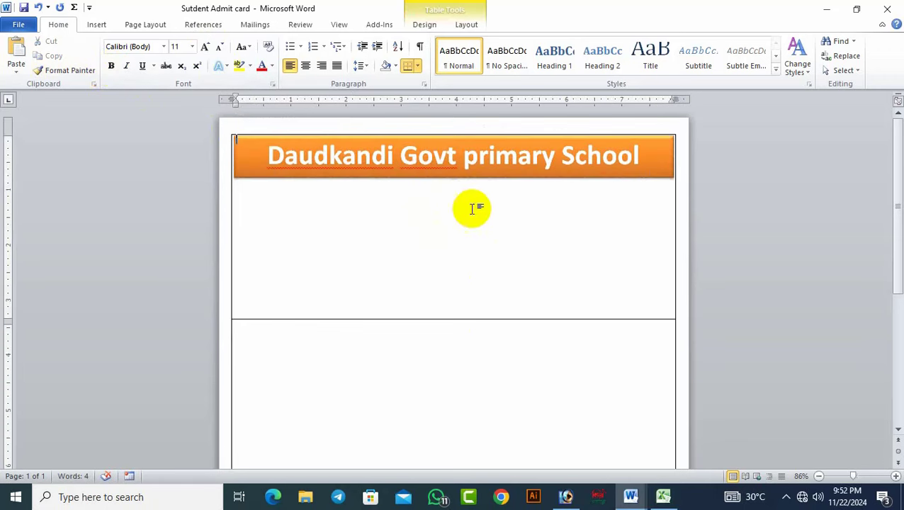
pyautogui.click(652, 168)
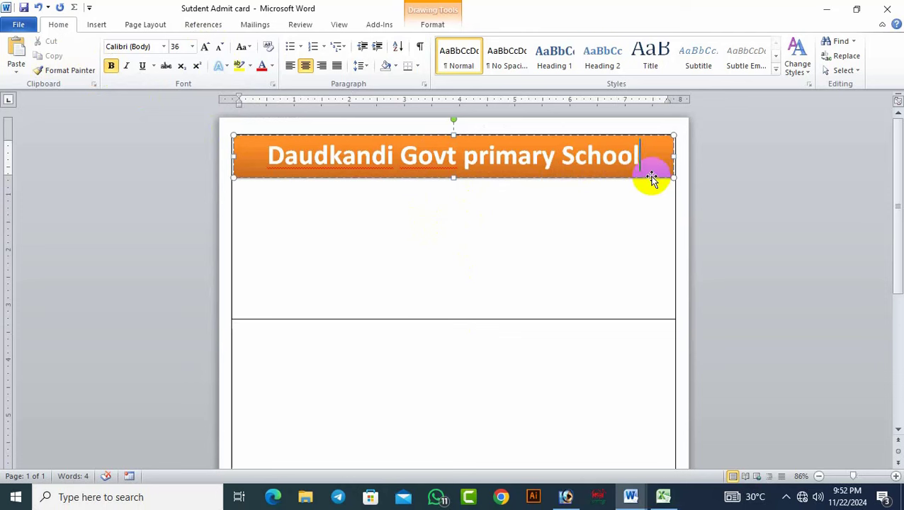
pyautogui.click(652, 177)
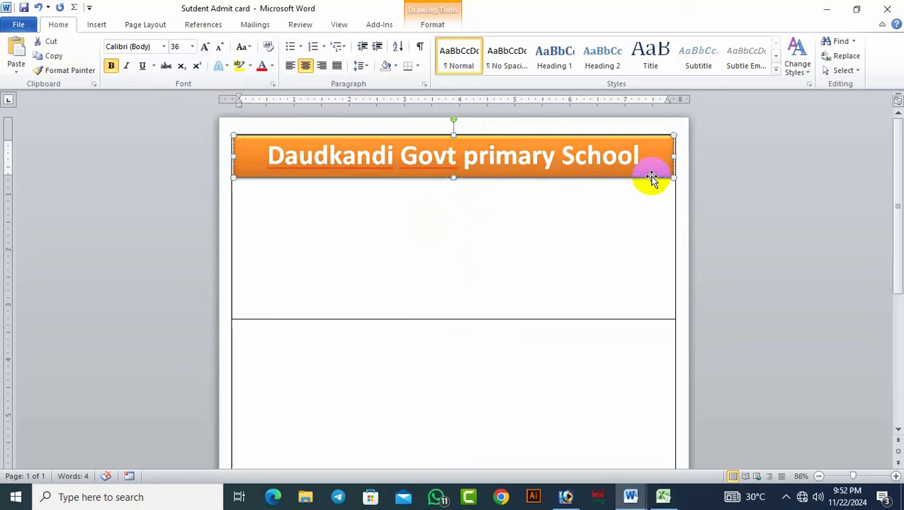